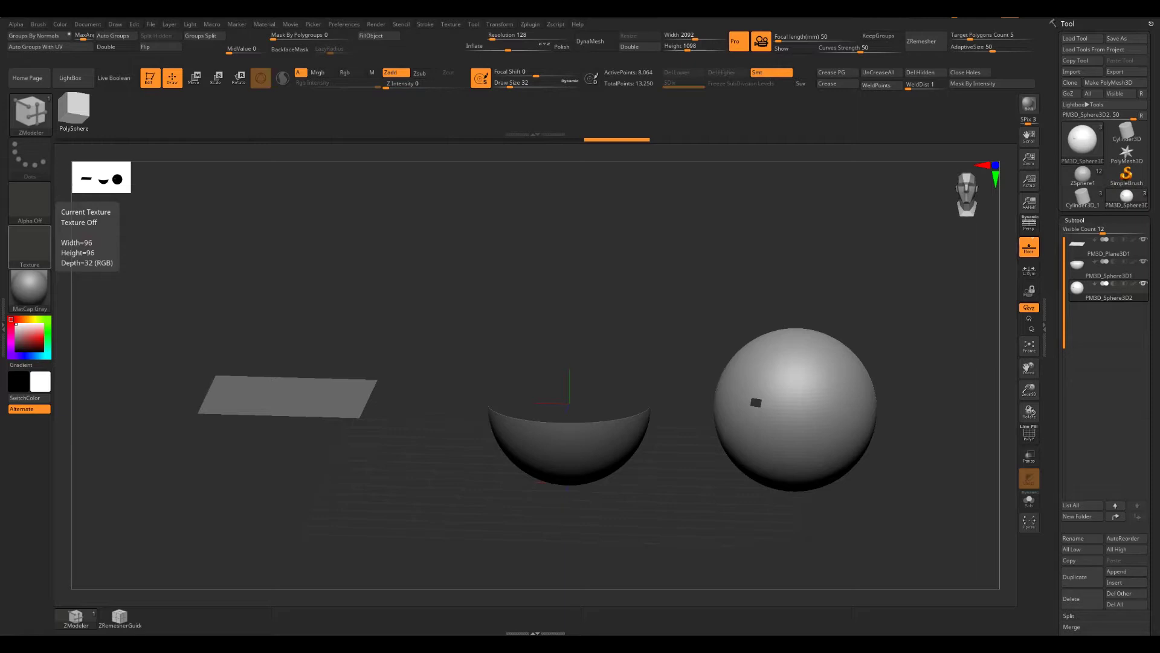
Select the plane subtool, show its PolyF wireframe and frame it in the view
drag(484, 356, 481, 344)
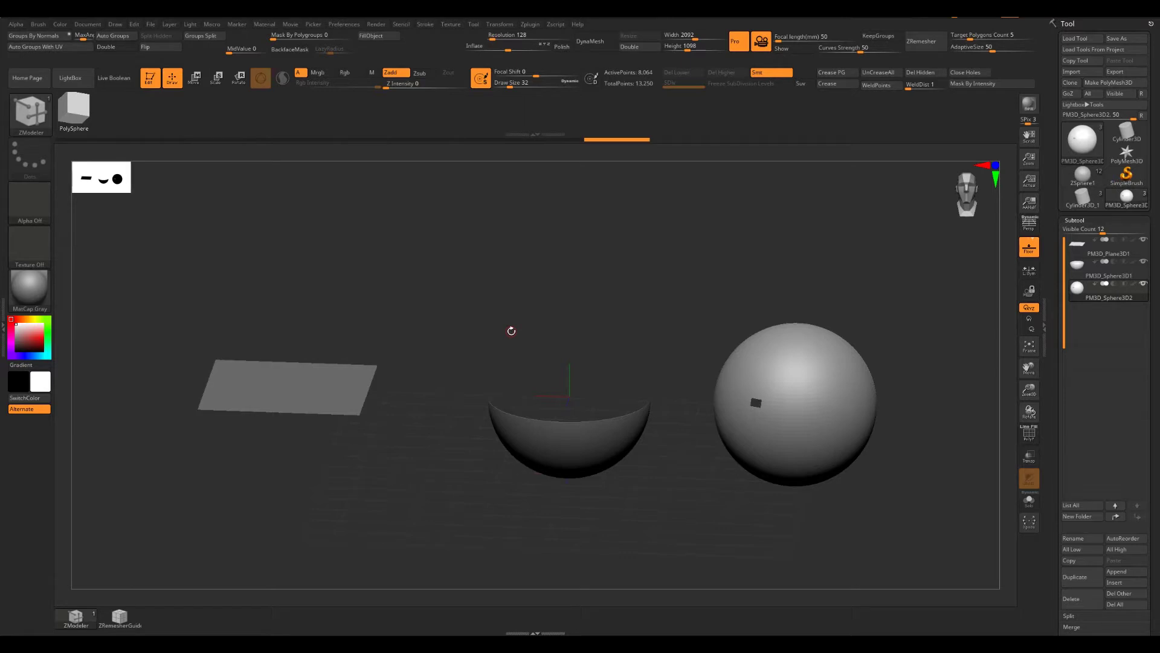
drag(429, 270, 621, 290)
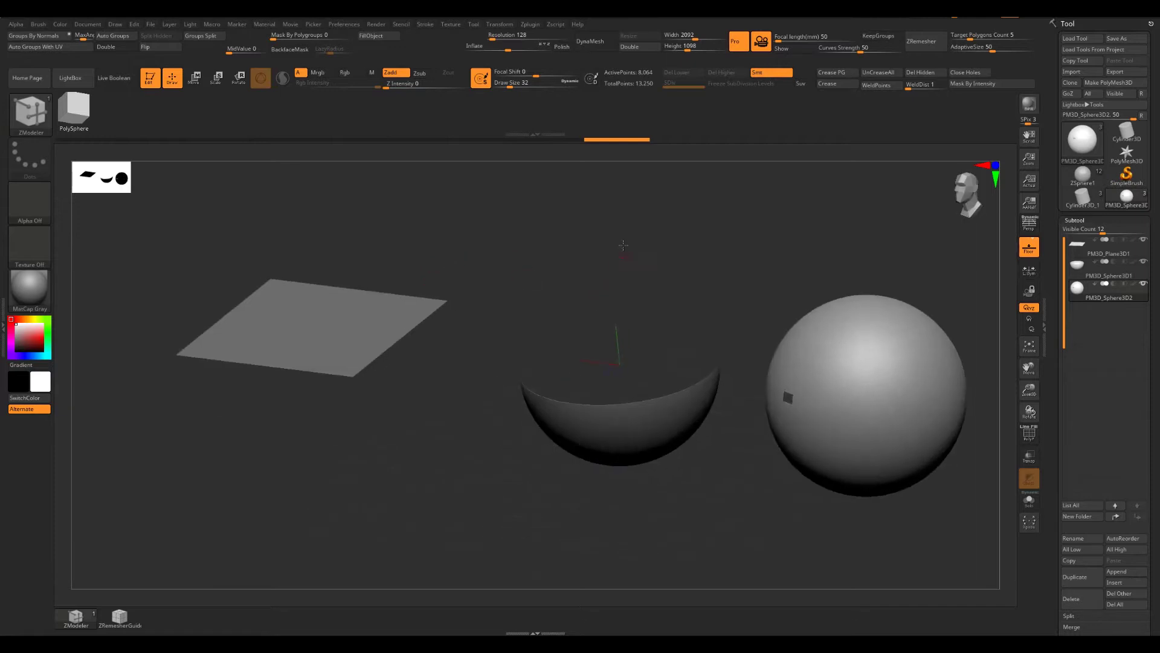
alt+click(407, 370)
key(shift+f)
key(f)
mouse_move(741, 396)
mouse_down()
mouse_move(709, 396)
mouse_move(723, 378)
mouse_move(674, 414)
mouse_move(684, 370)
mouse_move(651, 393)
mouse_up()
Turn on Double display, check the plane's underside, then reselect and reframe it
click(106, 47)
mouse_move(614, 298)
mouse_down()
mouse_move(627, 243)
mouse_move(614, 316)
mouse_move(615, 296)
mouse_move(909, 285)
mouse_move(687, 266)
mouse_move(823, 280)
mouse_move(841, 255)
mouse_move(752, 266)
mouse_move(825, 284)
mouse_move(779, 274)
mouse_move(678, 284)
mouse_move(780, 284)
mouse_move(481, 420)
mouse_up()
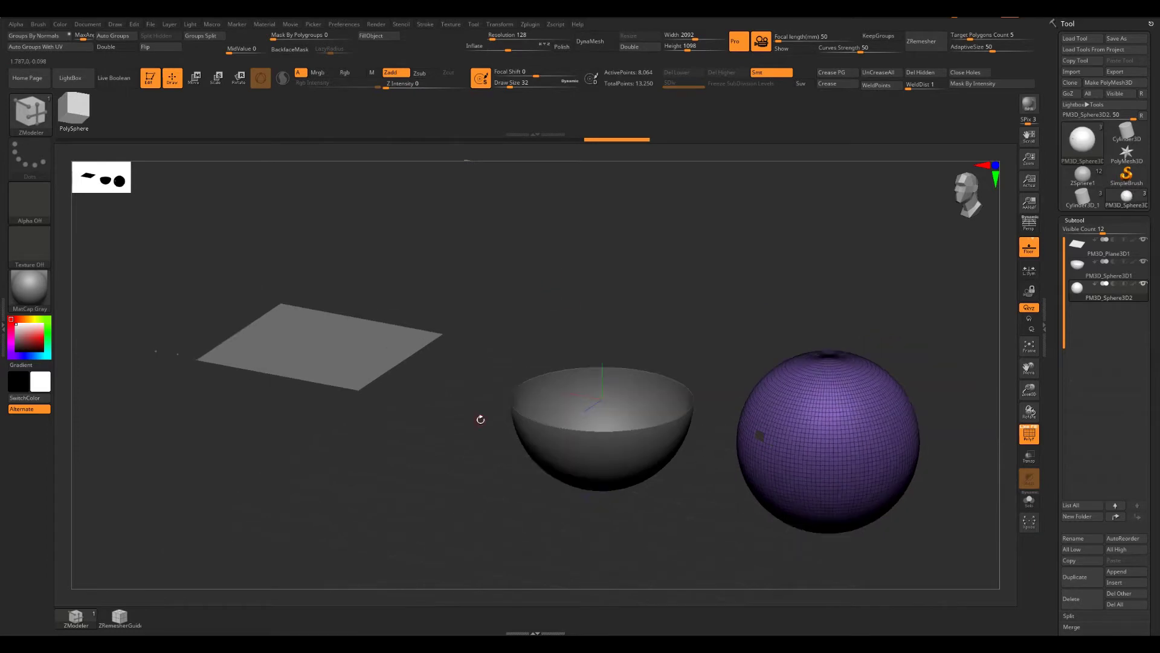
mouse_move(423, 422)
mouse_down()
mouse_move(417, 438)
mouse_move(272, 445)
mouse_move(491, 447)
mouse_move(440, 484)
mouse_move(472, 384)
mouse_up()
alt+click(472, 383)
key(f)
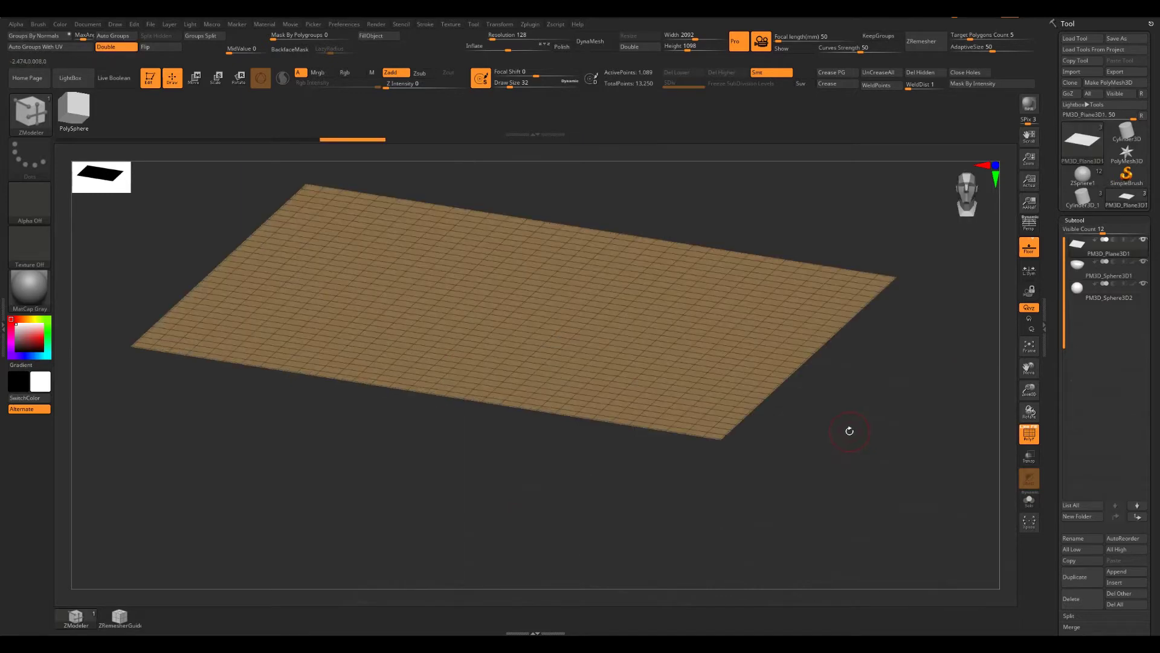
Extrude the whole plane to a thickness with ZModeler QMesh
click(371, 347)
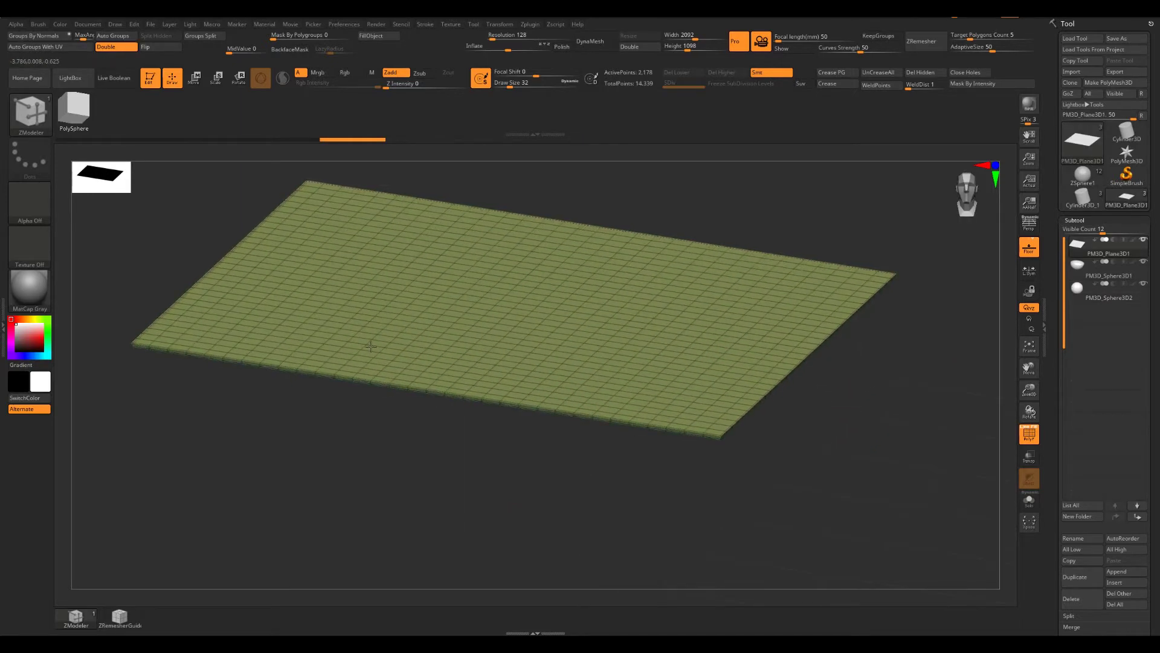
mouse_move(358, 442)
mouse_down()
mouse_move(355, 427)
mouse_move(376, 515)
mouse_up()
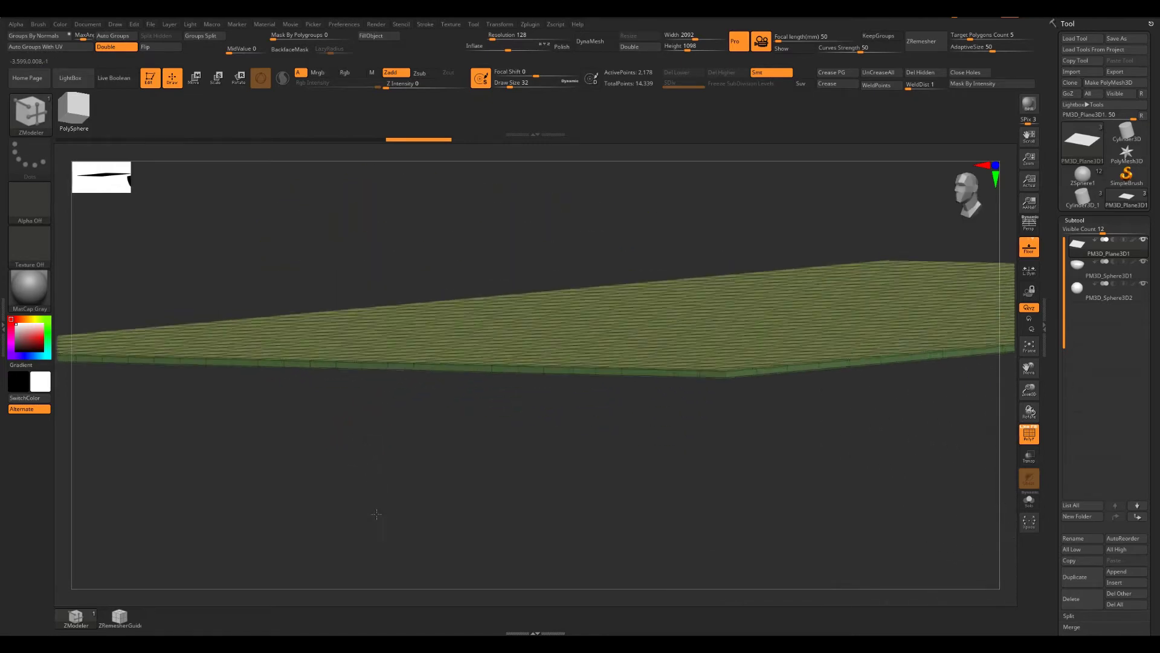
mouse_move(484, 422)
mouse_down()
mouse_move(489, 401)
mouse_move(512, 437)
mouse_move(564, 456)
mouse_move(440, 441)
mouse_move(534, 474)
mouse_move(500, 481)
mouse_move(499, 469)
mouse_up()
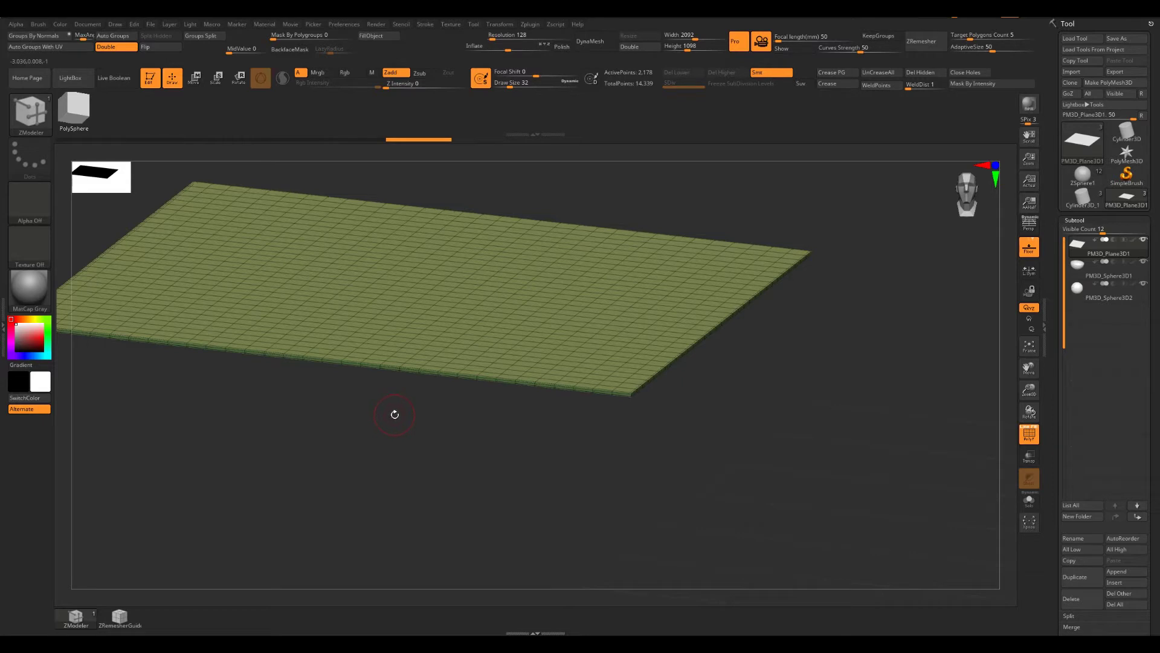
Select the hemisphere bowl, try extruding a shell on it, then undo the shell
mouse_move(644, 466)
mouse_down()
mouse_move(634, 409)
mouse_move(531, 406)
mouse_up()
alt+click(836, 335)
mouse_move(746, 338)
mouse_down()
mouse_move(730, 344)
mouse_move(890, 319)
mouse_move(860, 298)
mouse_up()
key(ctrl+z)
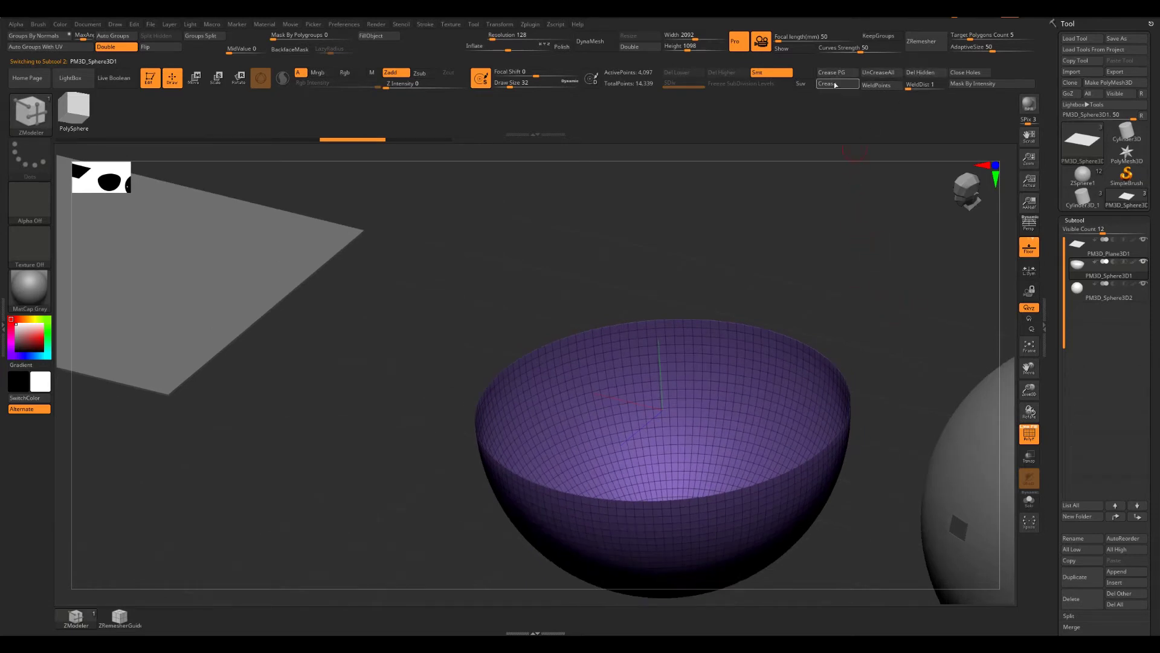
Cap the bowl's open top with Close Holes, then select the sphere and extrude its polygons
click(965, 72)
drag(870, 254, 585, 316)
alt+click(842, 298)
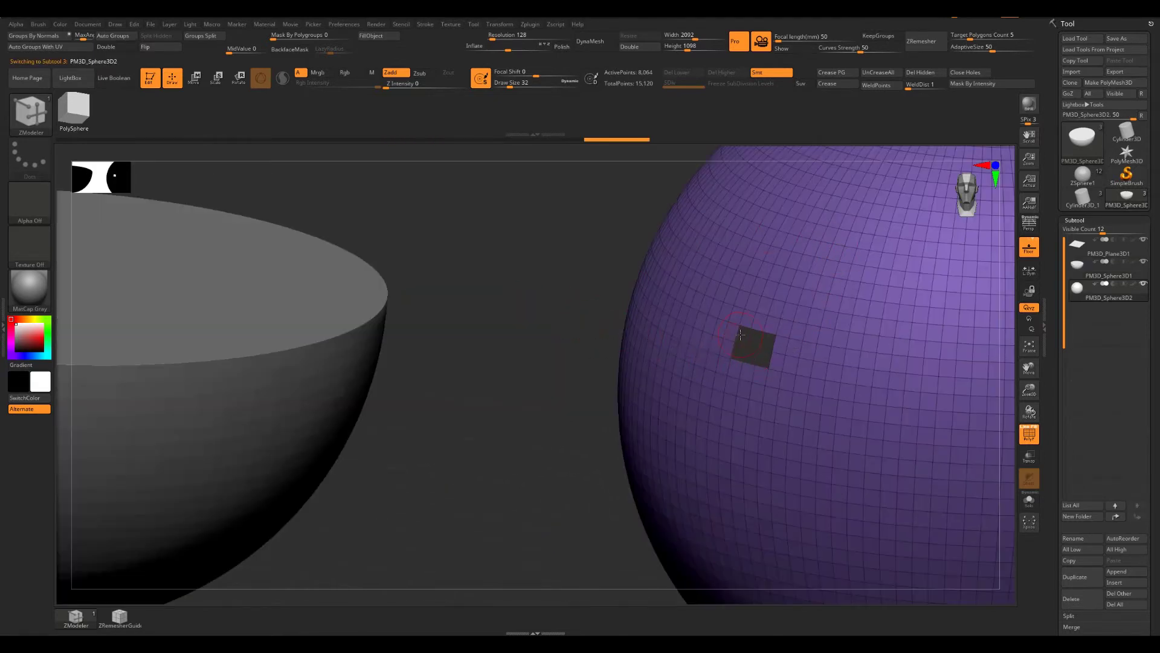
click(701, 323)
drag(699, 321, 525, 369)
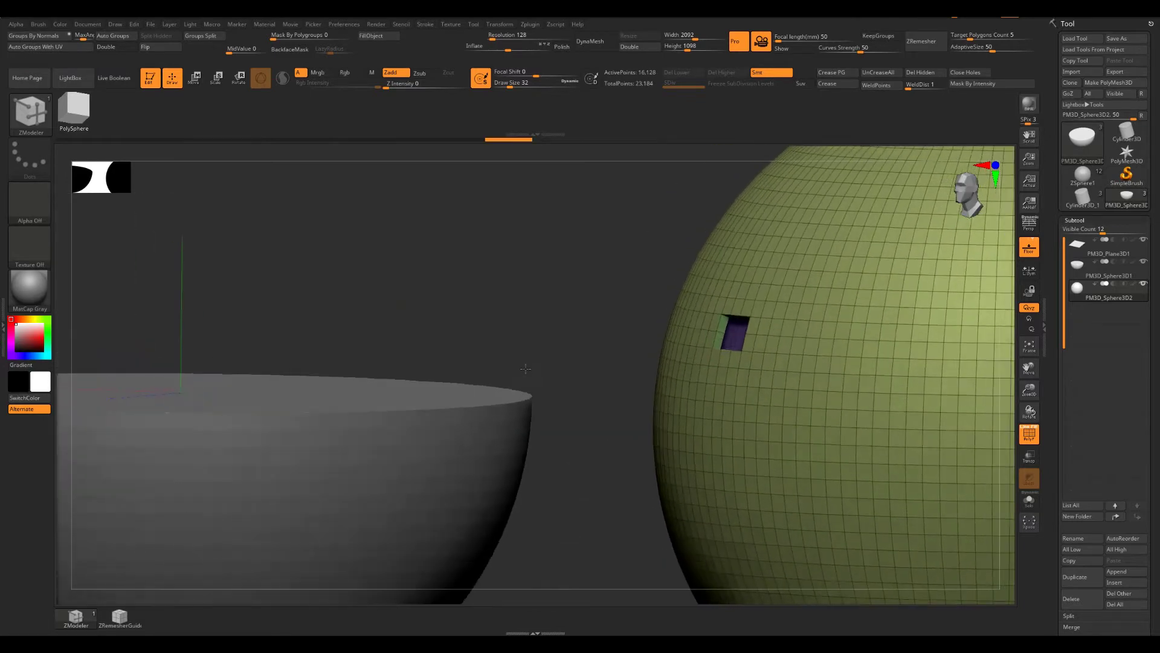
Undo the sphere's extrusion and DynaMesh the sphere into a denser mesh instead
key(ctrl+z)
key(f)
mouse_move(567, 287)
mouse_down()
mouse_move(525, 299)
mouse_move(502, 270)
mouse_move(544, 257)
mouse_up()
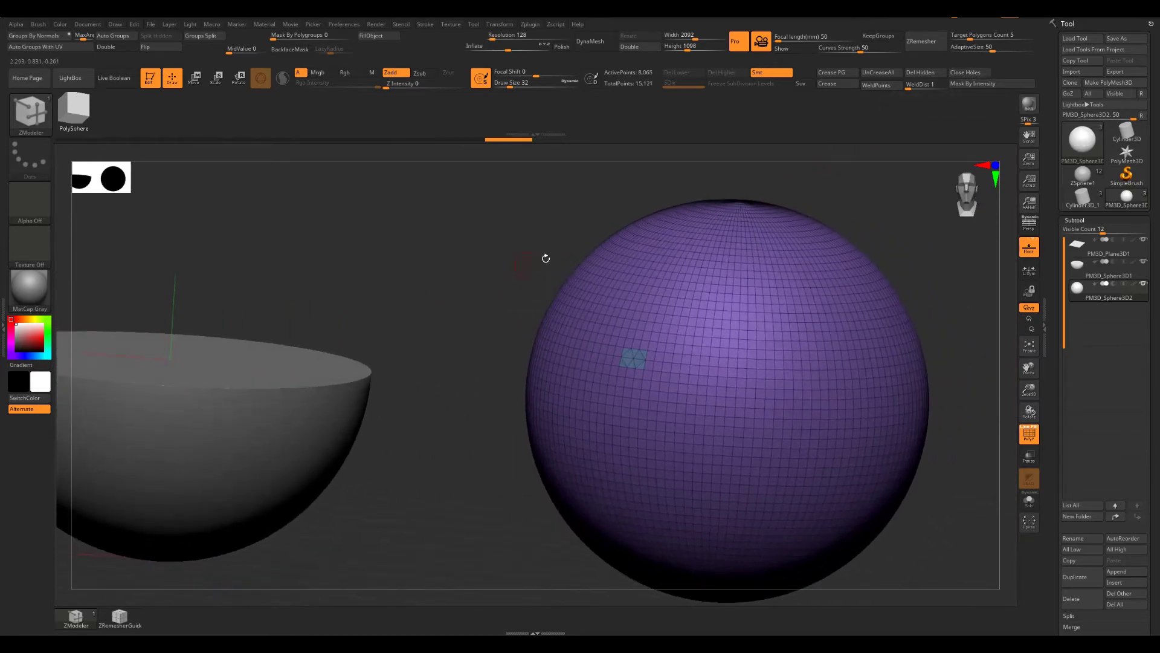
click(585, 47)
mouse_move(466, 225)
mouse_down()
mouse_move(466, 295)
mouse_move(496, 314)
mouse_move(472, 316)
mouse_move(510, 290)
mouse_move(543, 207)
mouse_up()
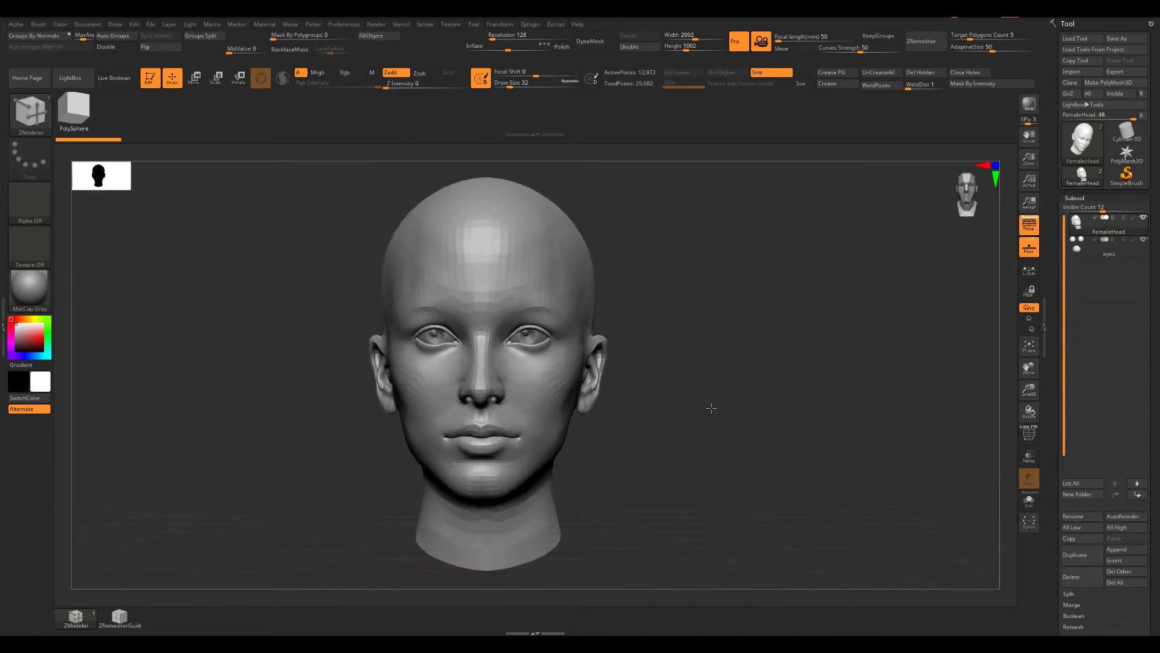
Turn the female head to a three-quarter view and show its polygon wireframe
drag(711, 401, 557, 479)
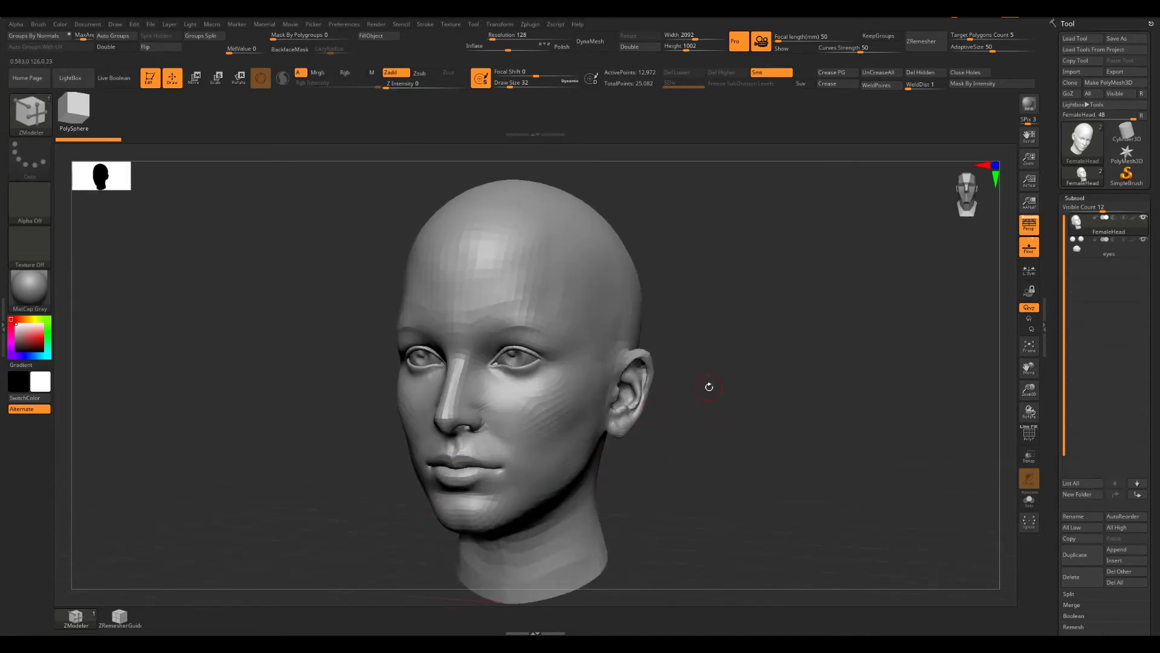
drag(708, 387, 771, 435)
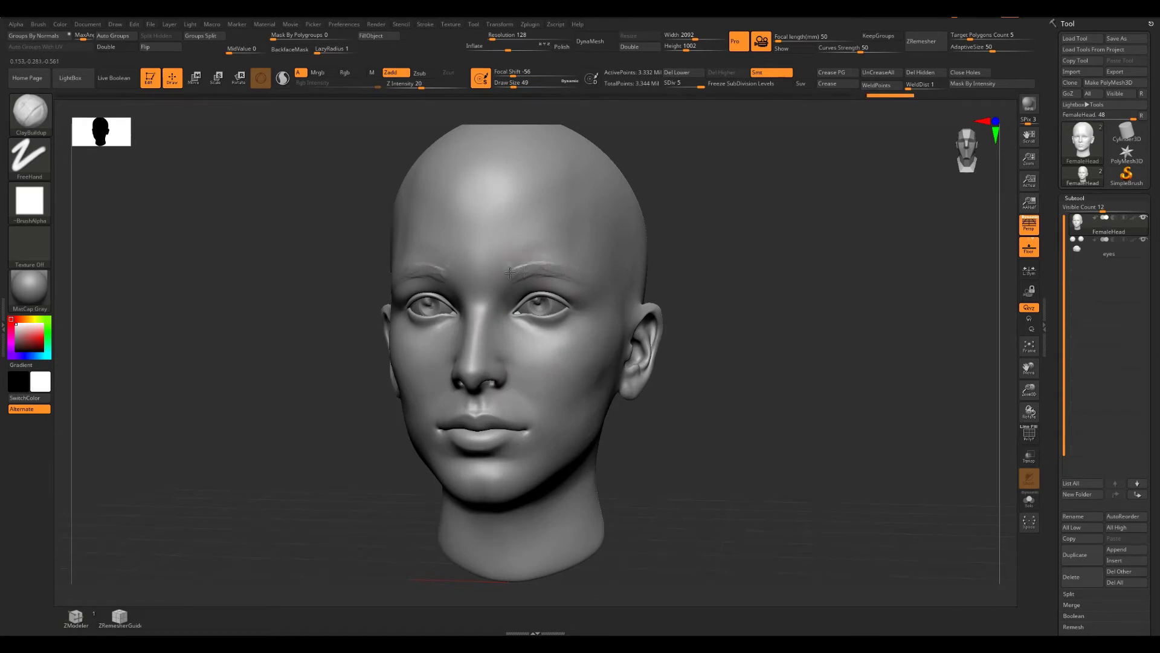
key(shift)
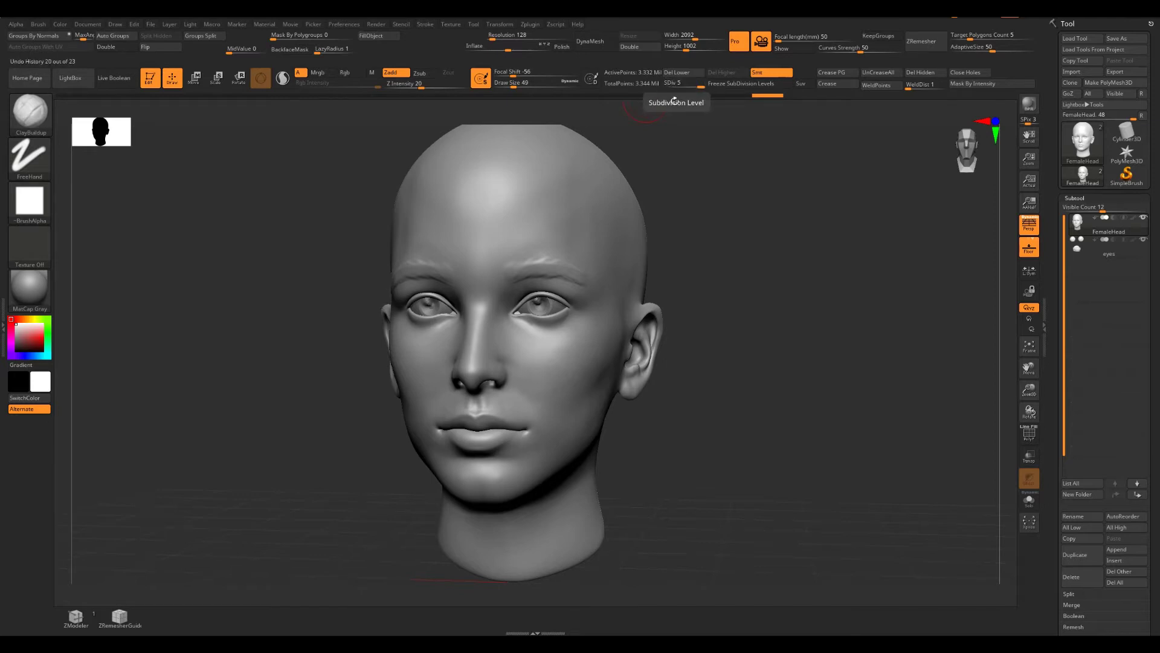
key(shift+f)
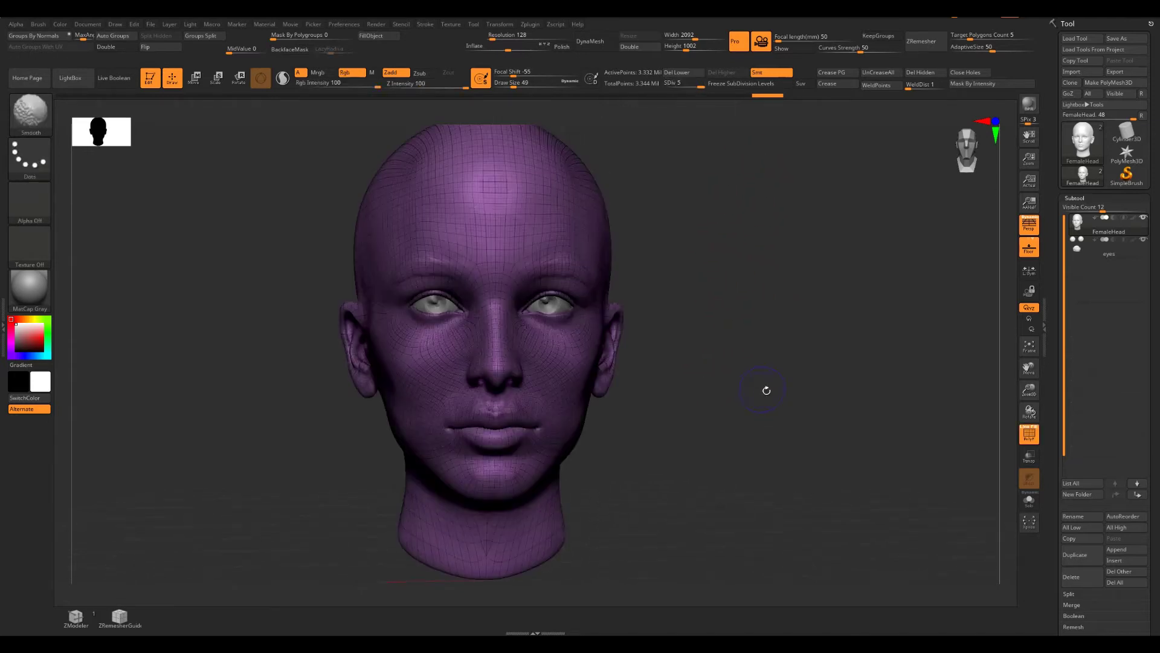
alt+drag(763, 389, 750, 463)
Drop the head to SDiv 1, then step back up to the top subdivision level
key(shift+d)
key(shift+d)
key(shift+d)
key(shift+d)
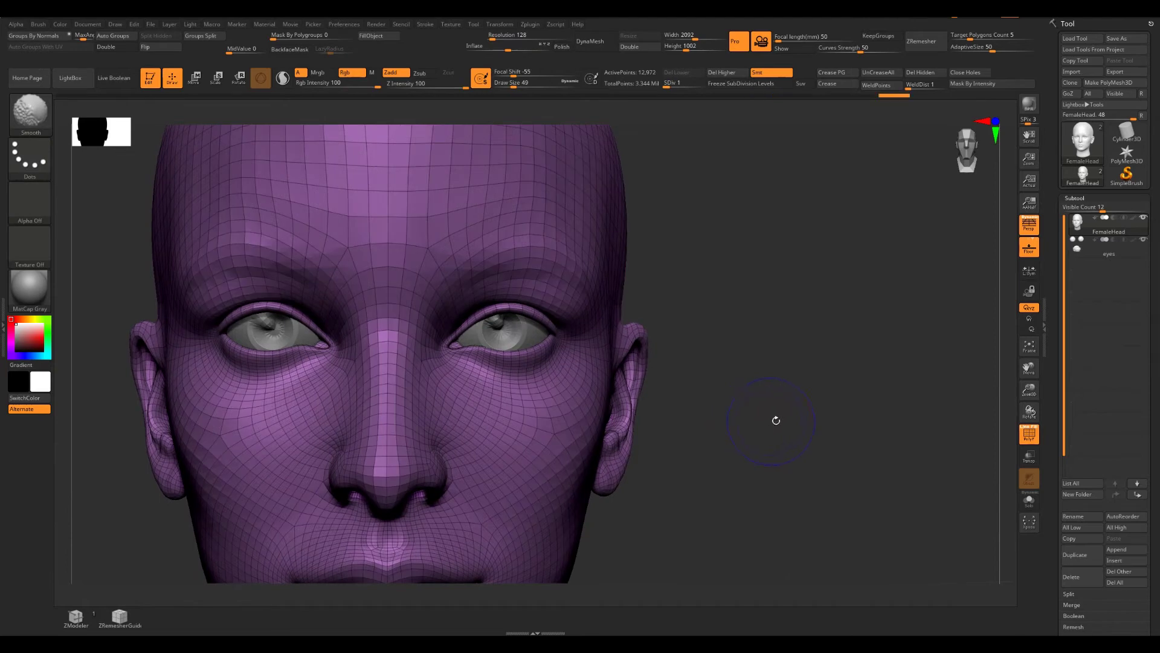
drag(775, 417, 815, 418)
key(f)
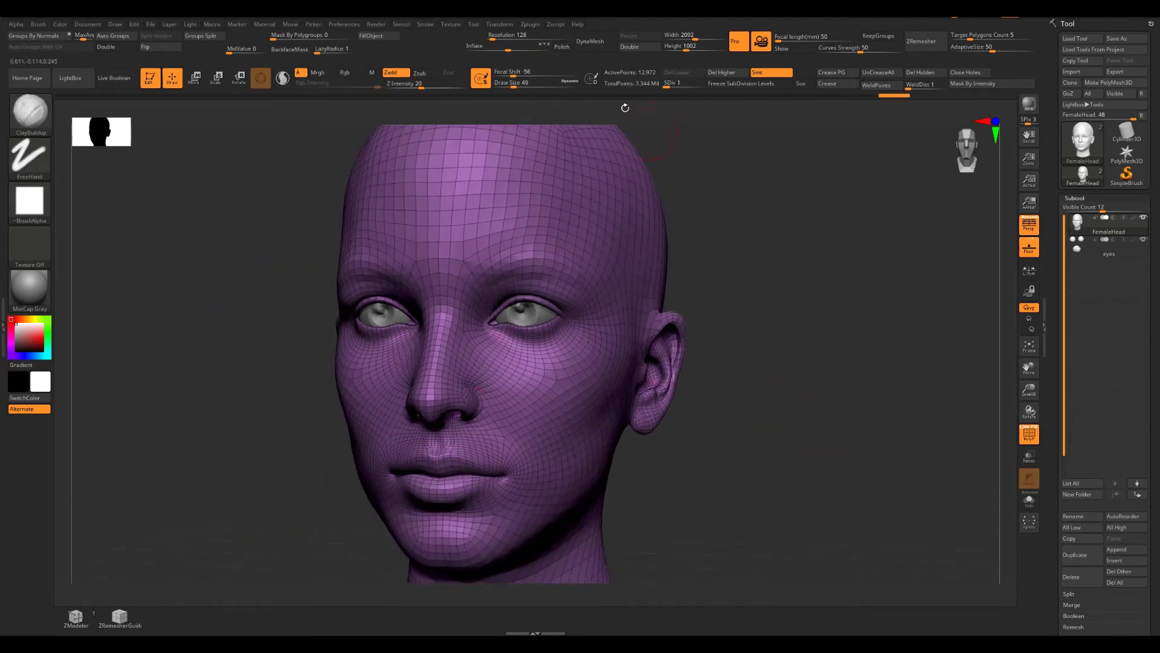
key(d)
key(d)
key(d)
key(d)
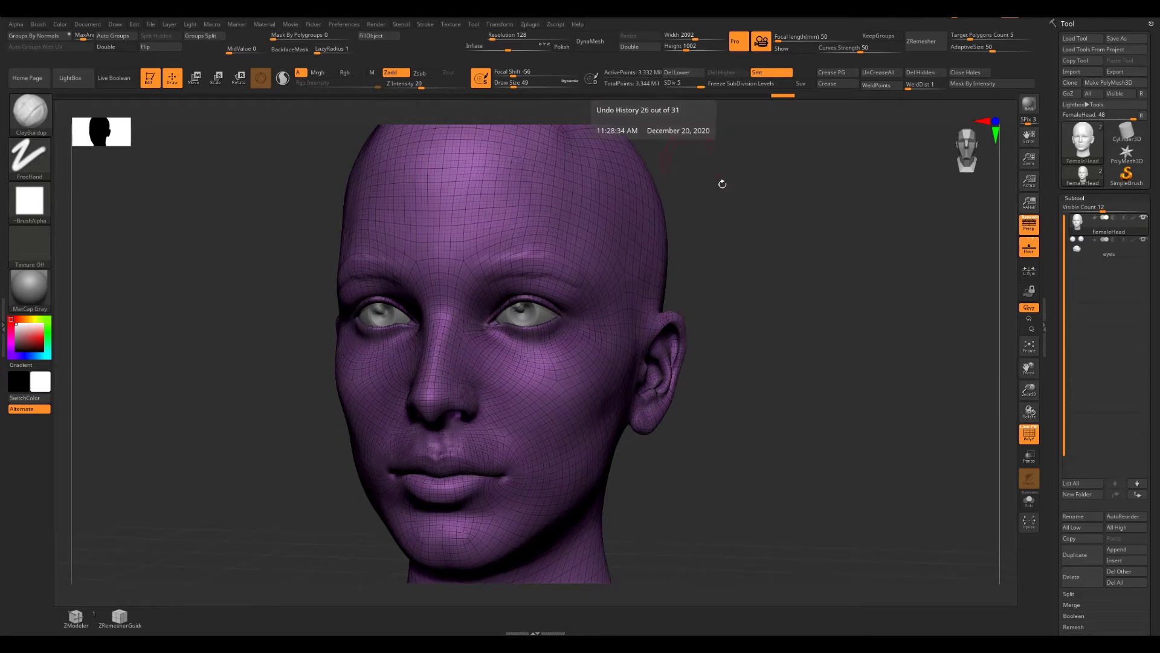
key(shift+f)
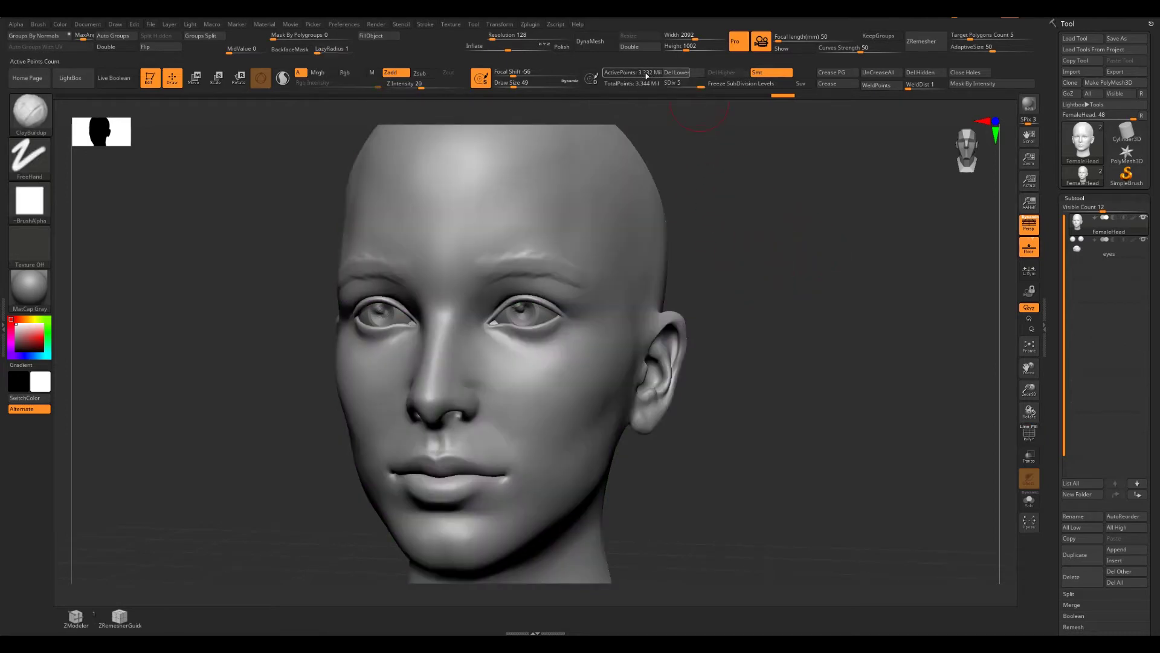
drag(894, 252, 721, 327)
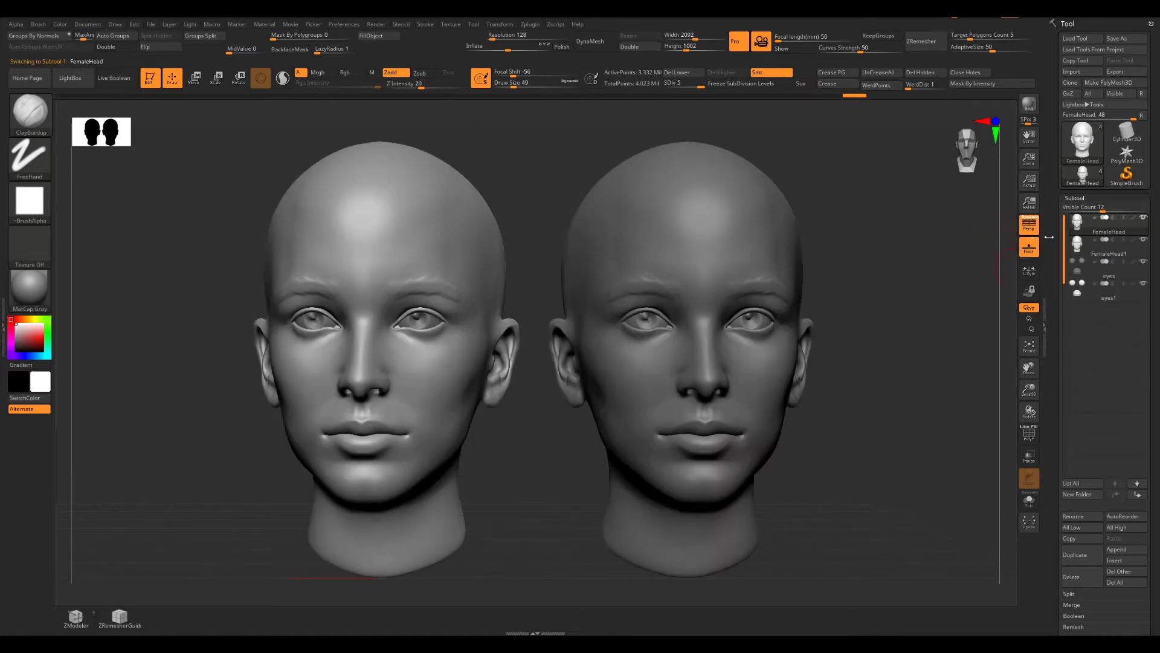
Show the polygon wireframe on the left female head
click(1029, 433)
Switch the active subtool between the left and right head copies to compare them
scroll(604, 417, up, 1)
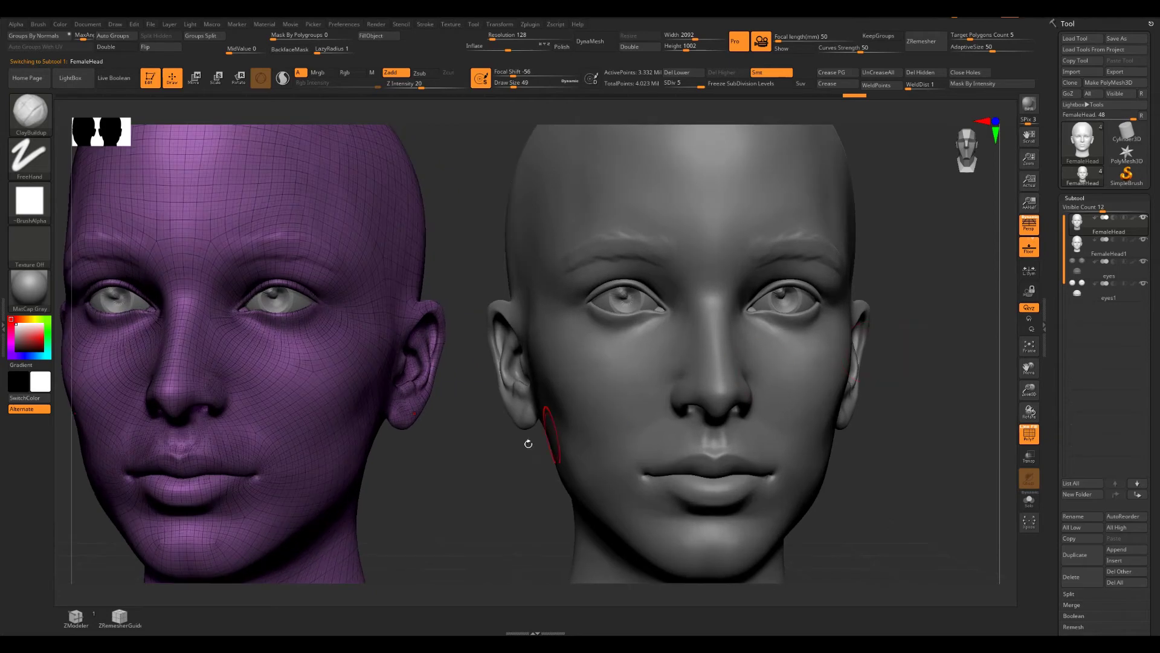
scroll(623, 453, up, 2)
scroll(635, 472, up, 2)
scroll(636, 475, down, 3)
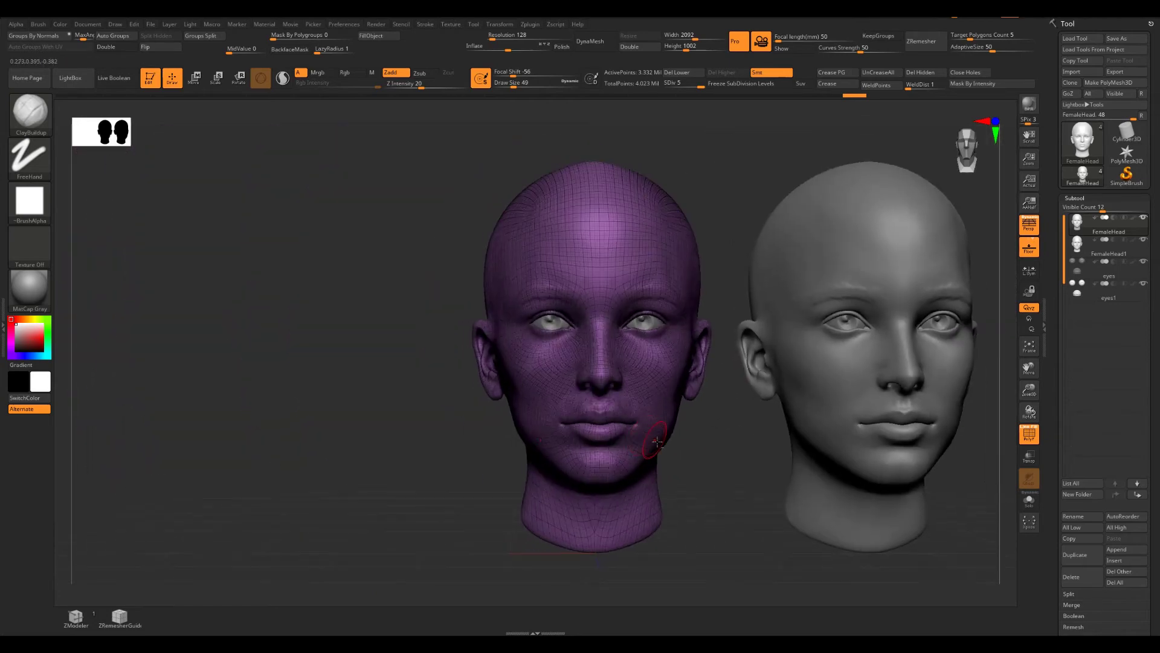
scroll(638, 429, down, 1)
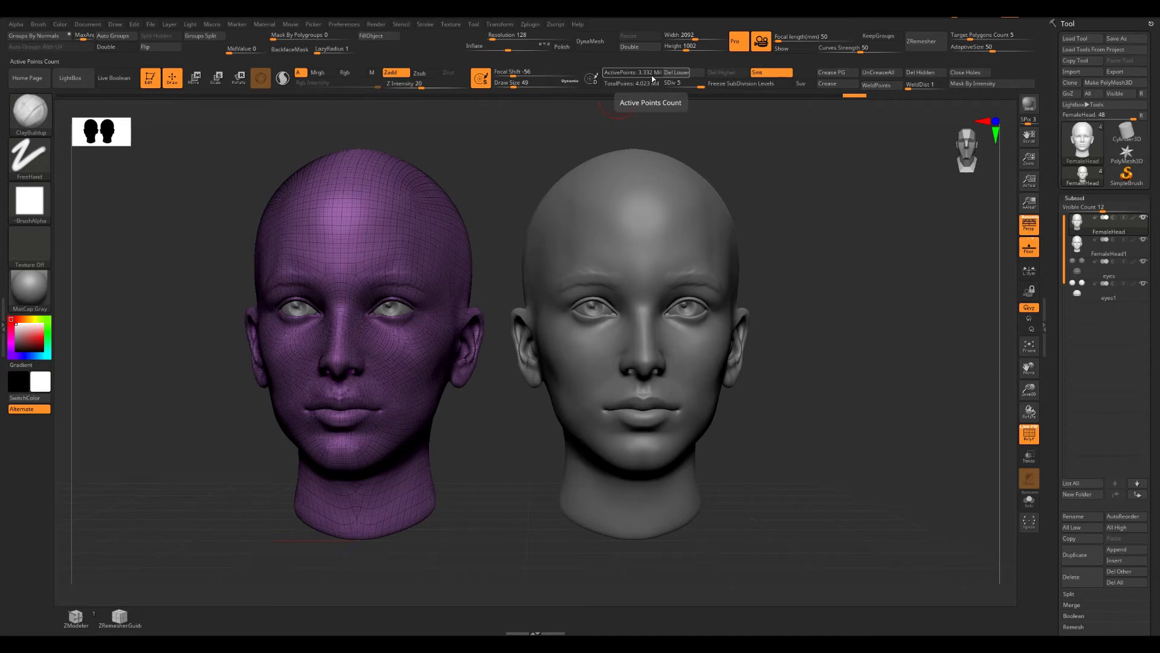
alt+click(640, 227)
scroll(874, 259, up, 2)
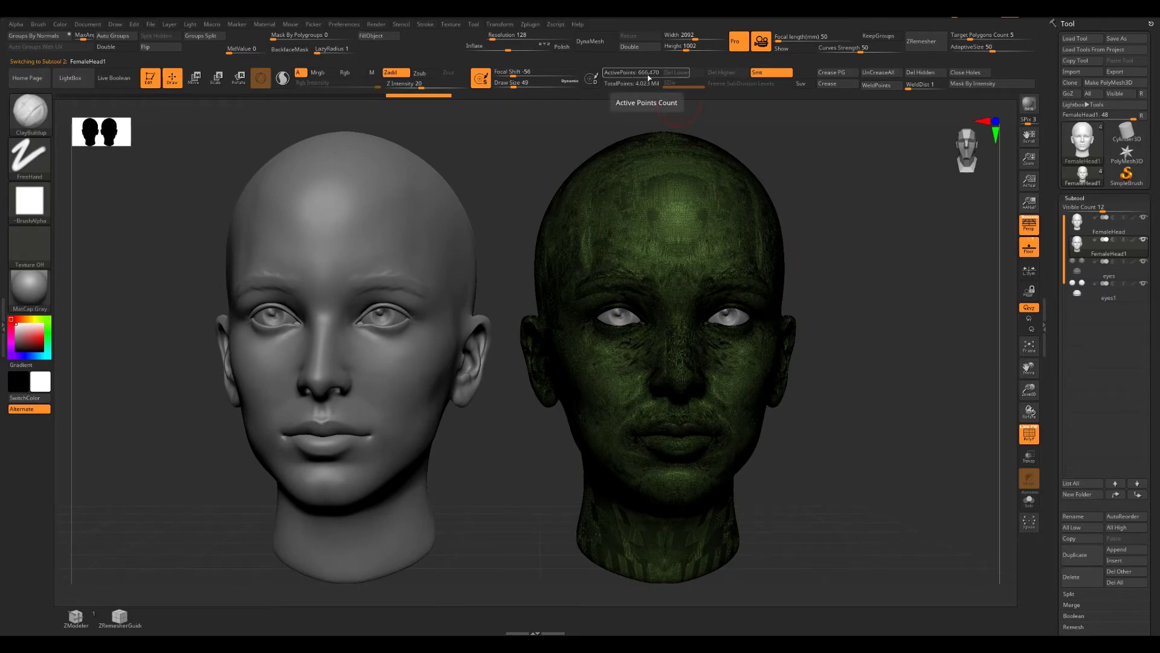
key(alt+Up)
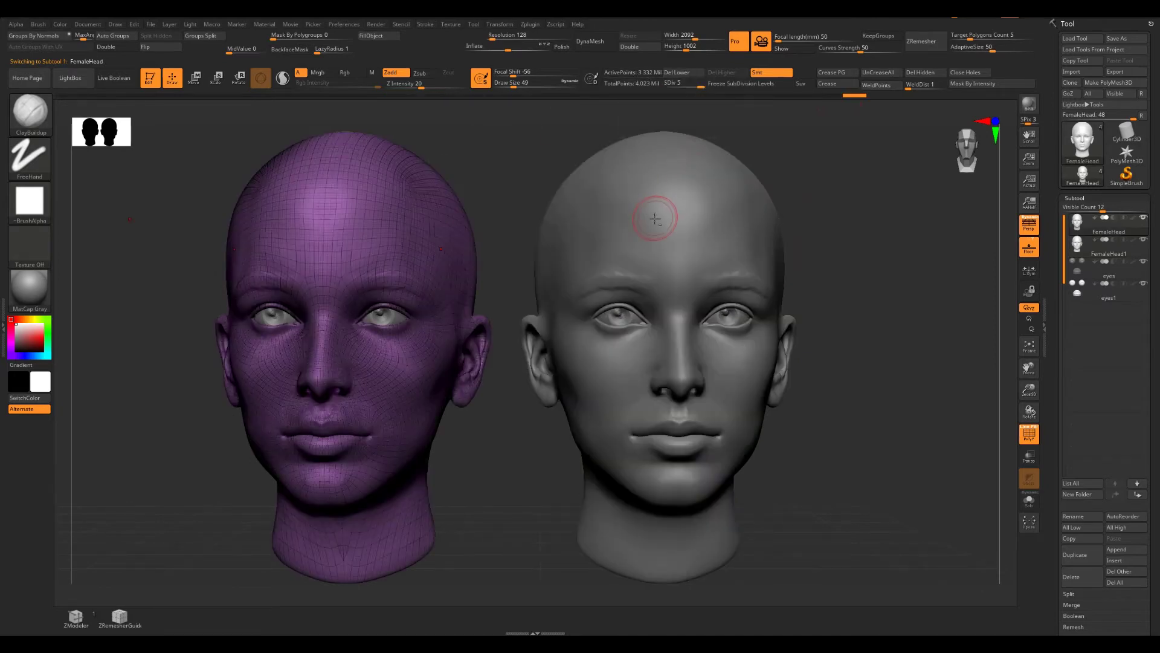
alt+click(661, 213)
mouse_move(880, 311)
mouse_down()
mouse_move(812, 248)
mouse_move(845, 272)
mouse_up()
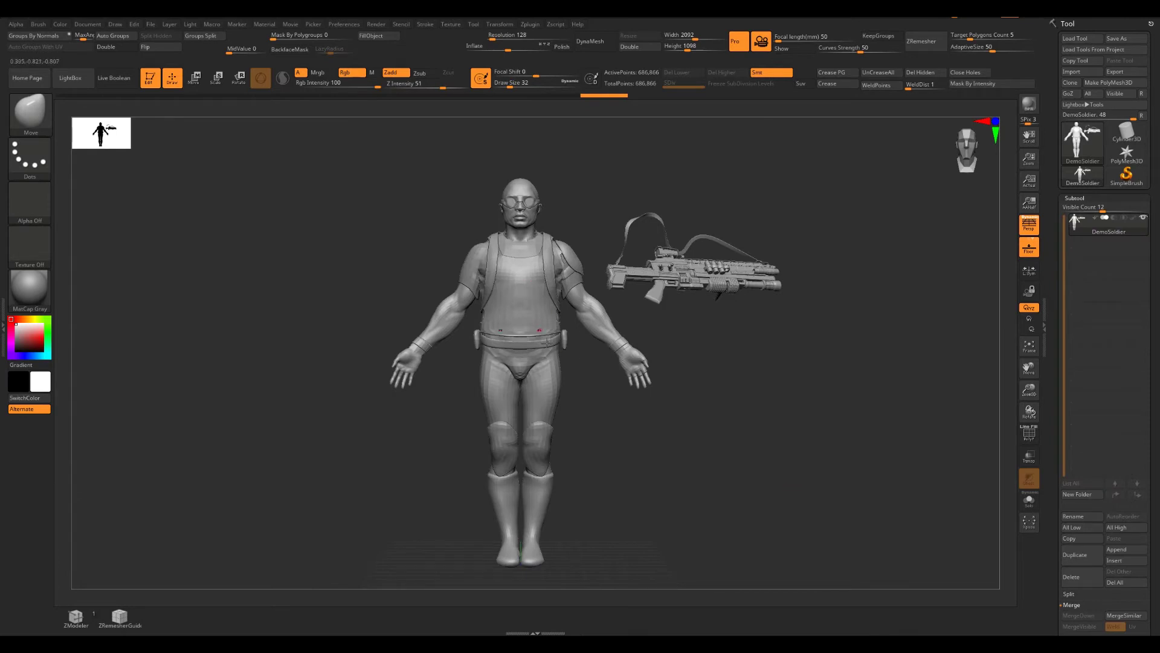
Hide the floating gun with a SelectRect drag and split the hidden gun off
drag(741, 358, 747, 356)
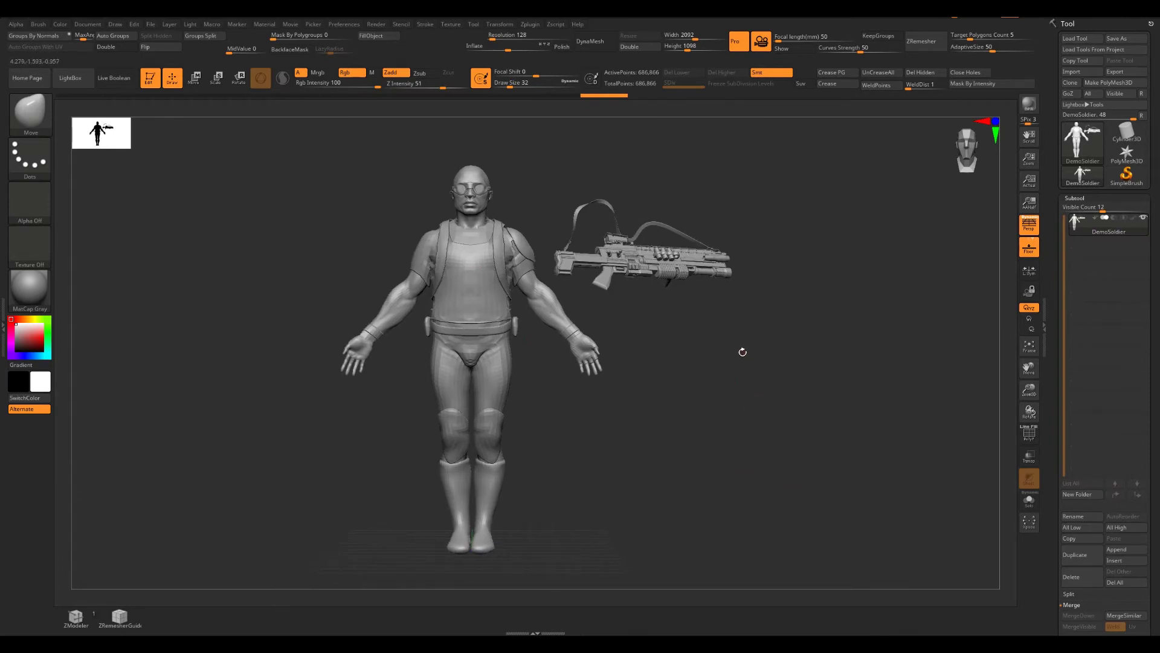
mouse_move(743, 345)
mouse_down()
mouse_move(783, 378)
mouse_move(756, 362)
mouse_move(769, 381)
mouse_move(759, 393)
mouse_move(771, 379)
mouse_up()
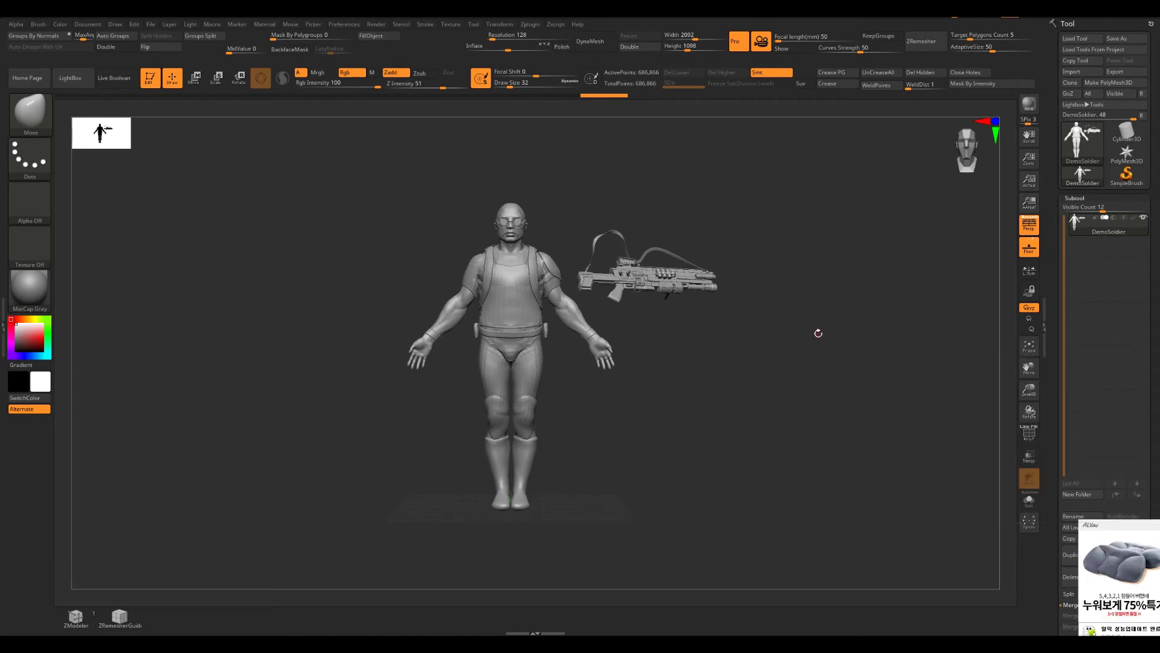
mouse_move(720, 394)
mouse_down()
mouse_move(782, 415)
mouse_move(763, 407)
mouse_up()
ctrl+alt+shift+drag(597, 211, 768, 323)
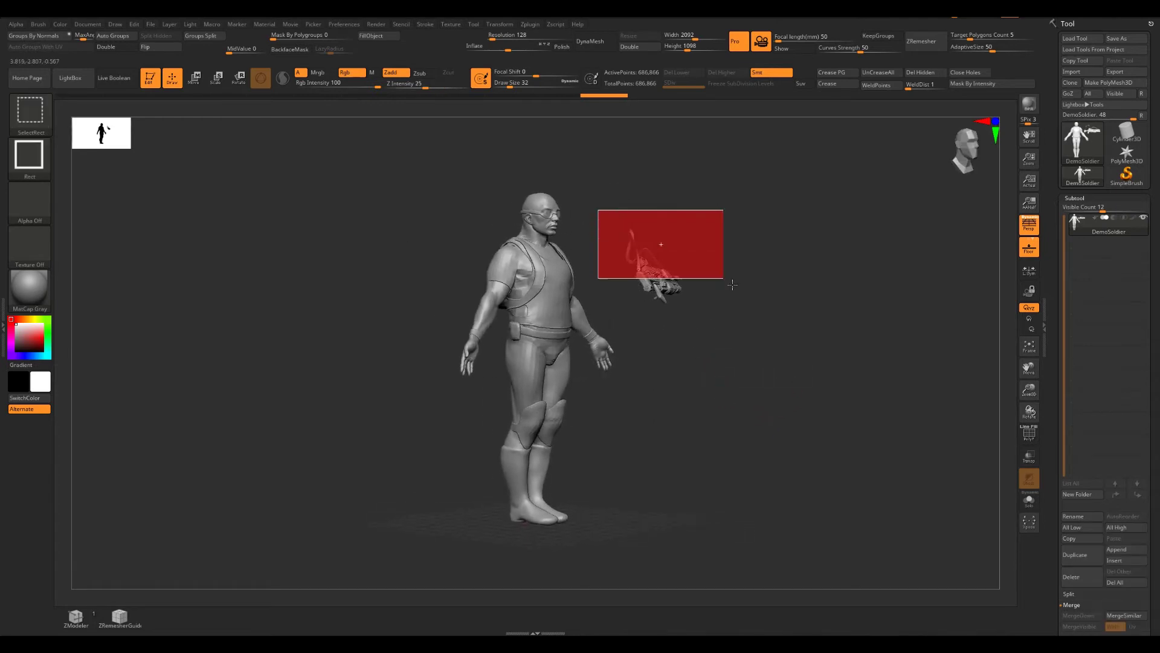
click(158, 35)
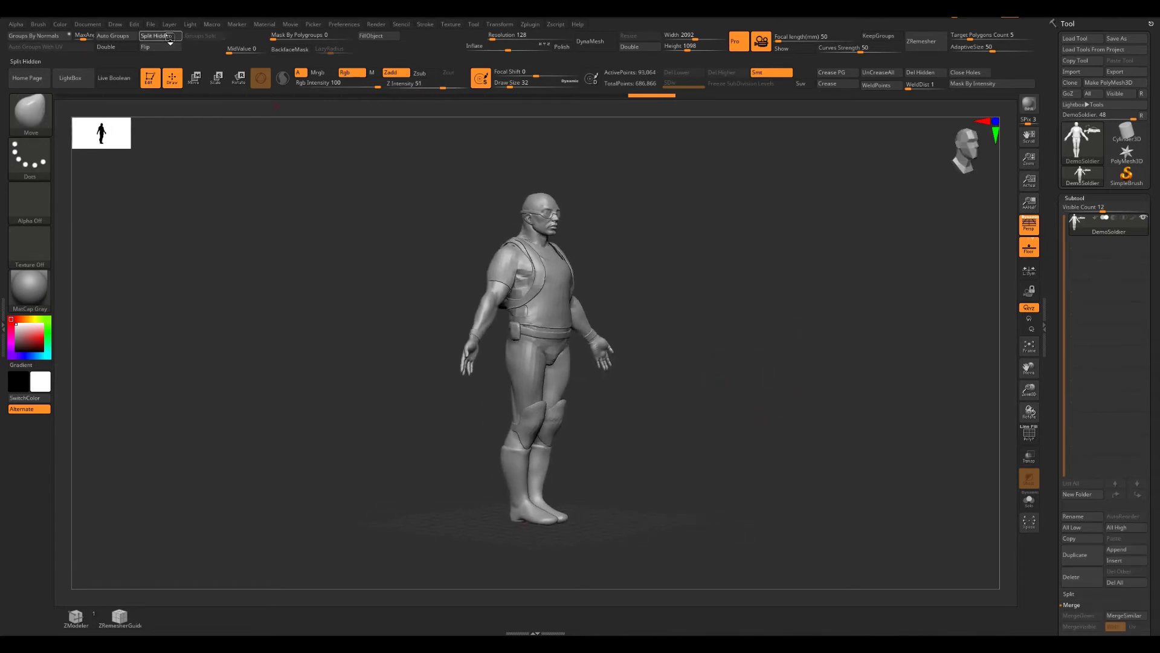
Select the body subtool and draw a SliceCurve across the waist into upper and lower polygroups
click(1082, 250)
mouse_move(773, 372)
mouse_down()
mouse_move(728, 377)
mouse_move(683, 310)
mouse_up()
key(w)
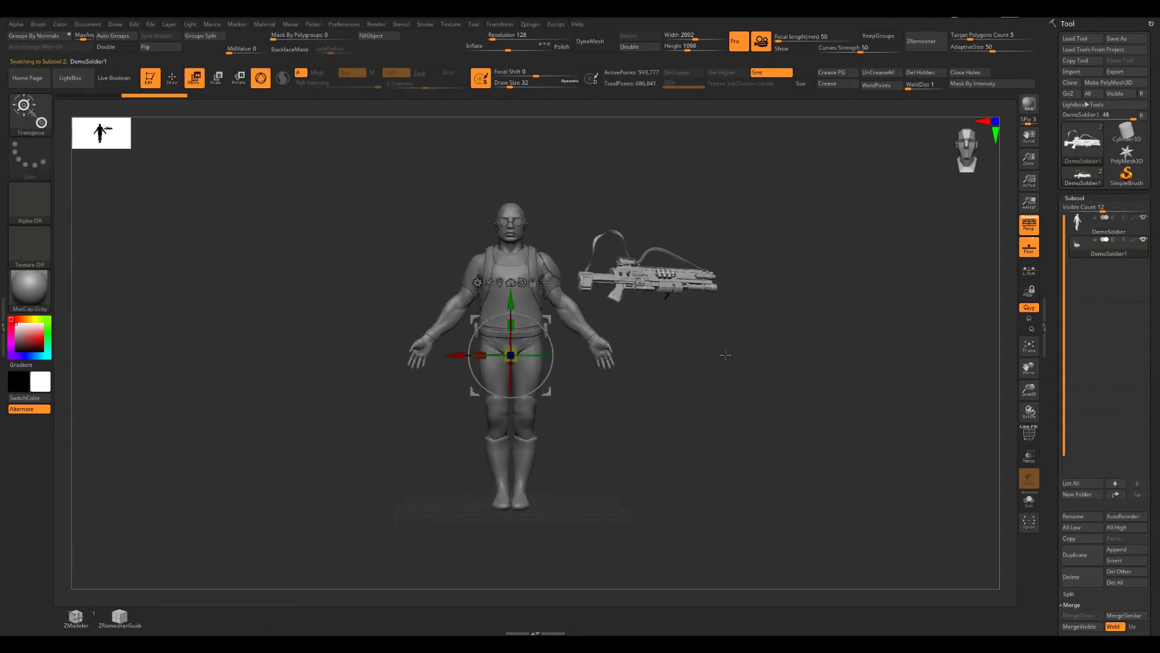
alt+click(502, 375)
key(q)
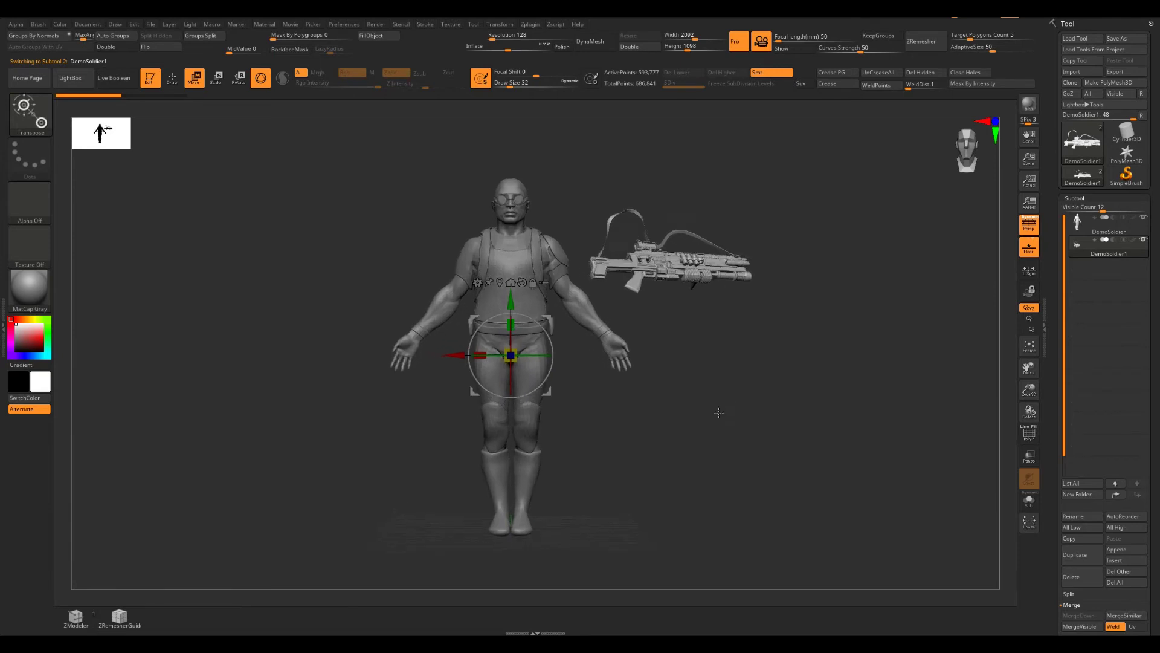
key(shift+f)
ctrl+shift+drag(296, 326, 703, 326)
Split the body by polygroups and solo the upper-body subtool to inspect it
ctrl+shift+click(535, 381)
click(156, 35)
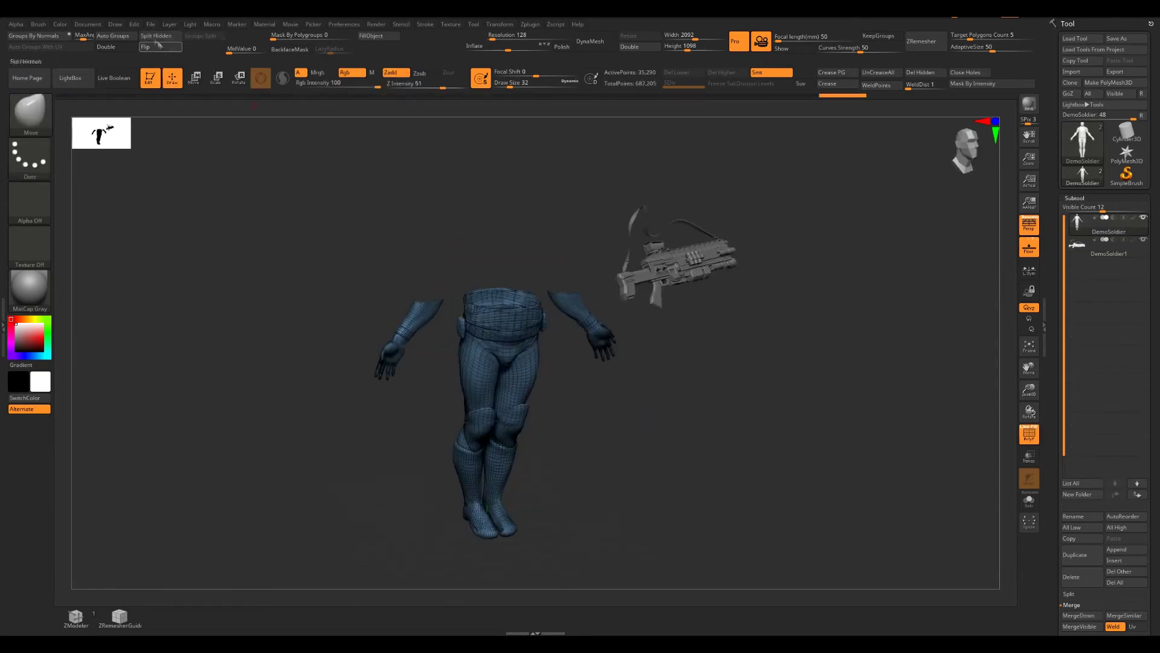
key(alt+Down)
drag(901, 229, 847, 310)
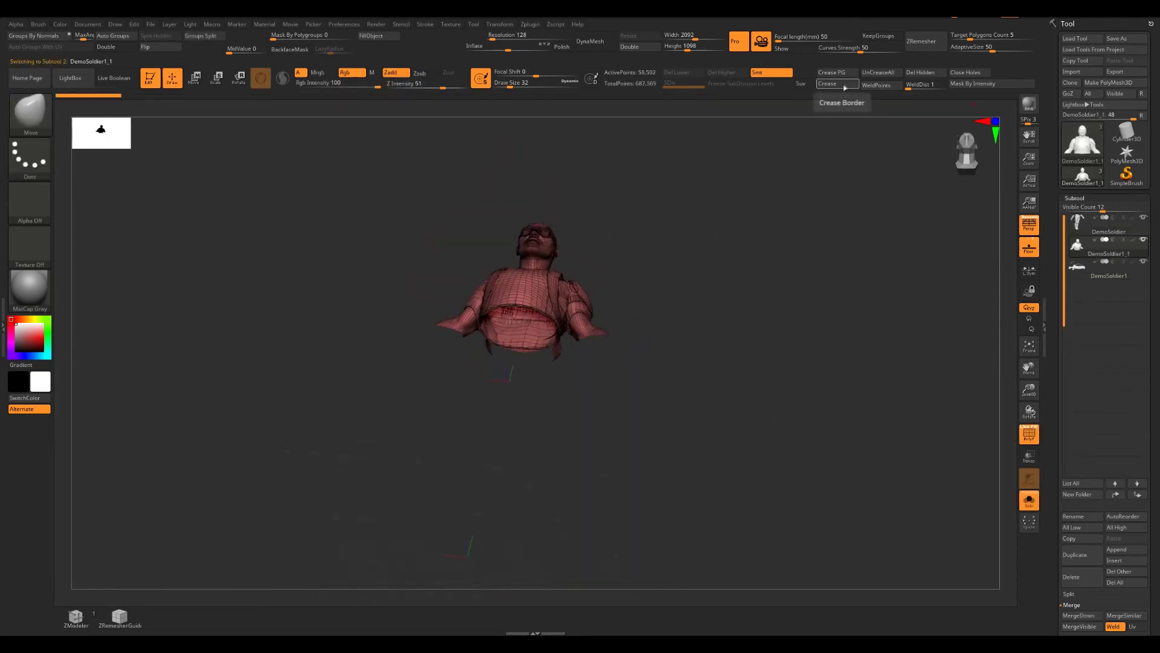
Hide the gun subtool and solo the lower-body subtool
click(1109, 224)
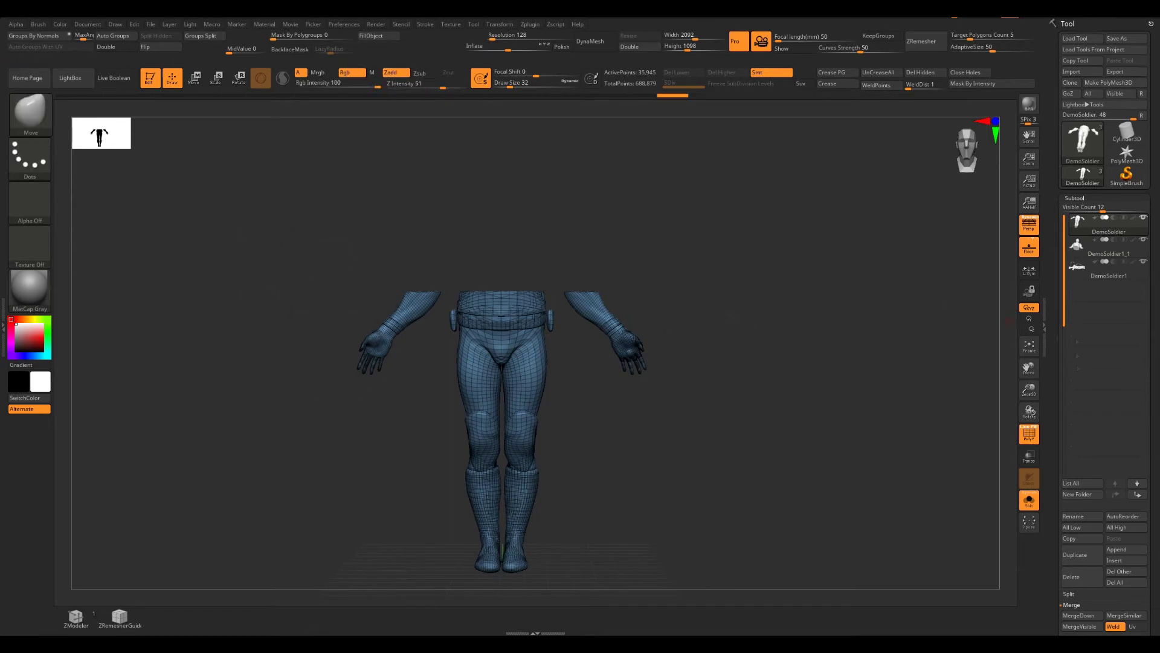
click(1029, 499)
click(1143, 261)
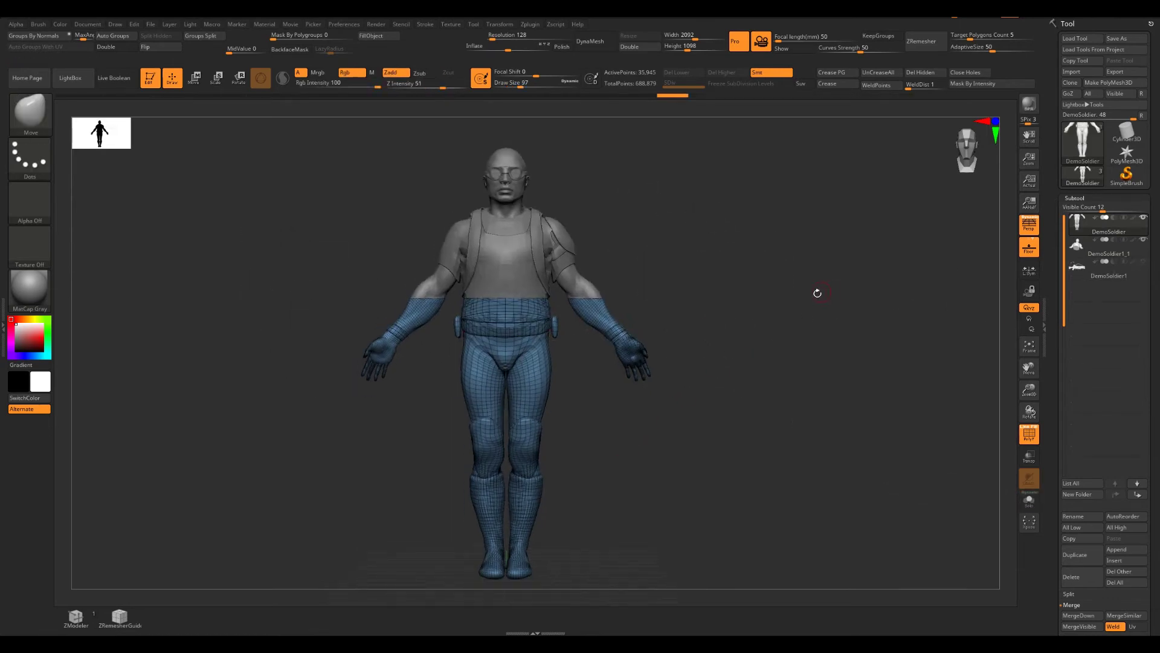
key(alt+Down)
key(alt+Up)
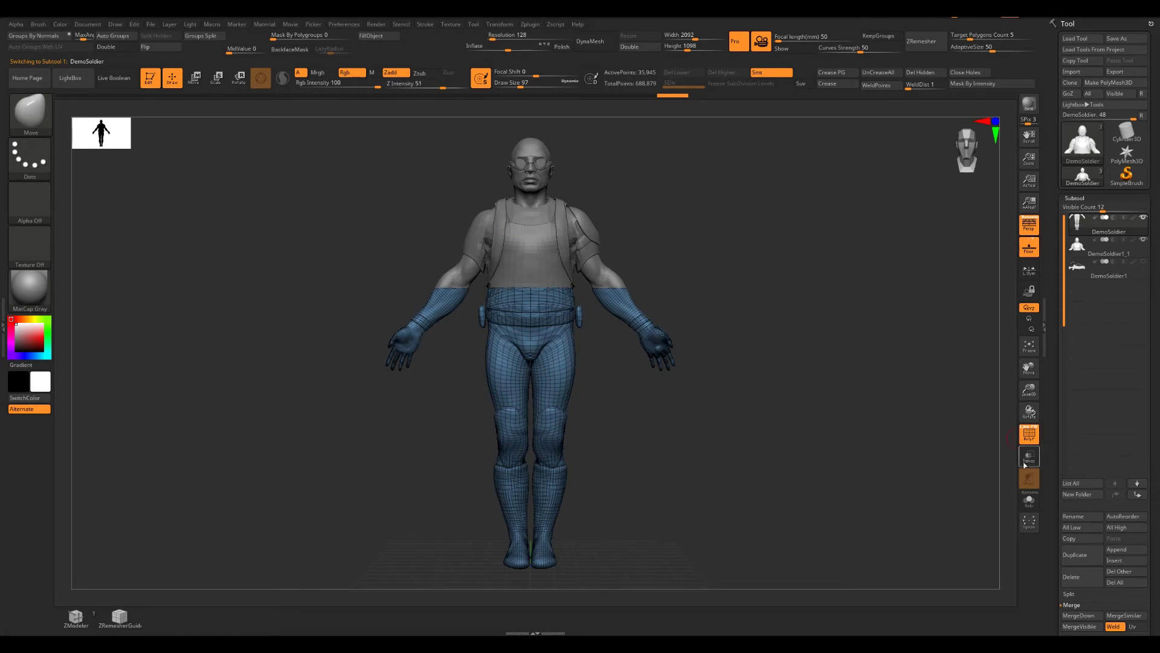
click(1030, 502)
Hide the arms, split them into their own subtool and select it
drag(406, 436, 474, 410)
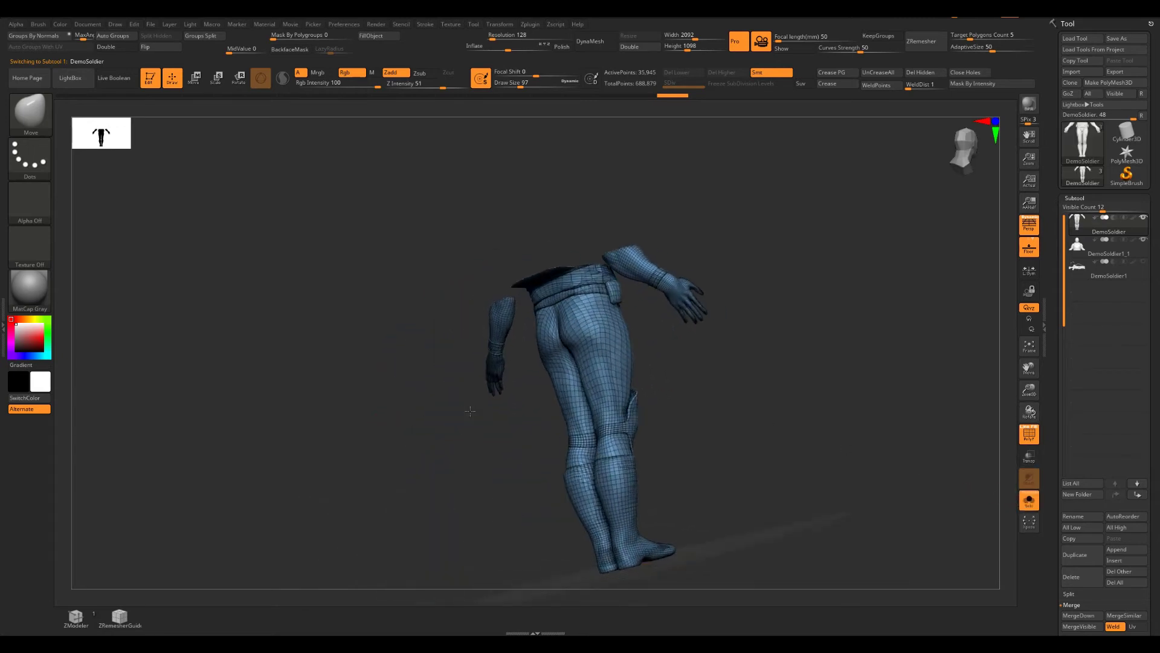
shift+drag(473, 411, 440, 409)
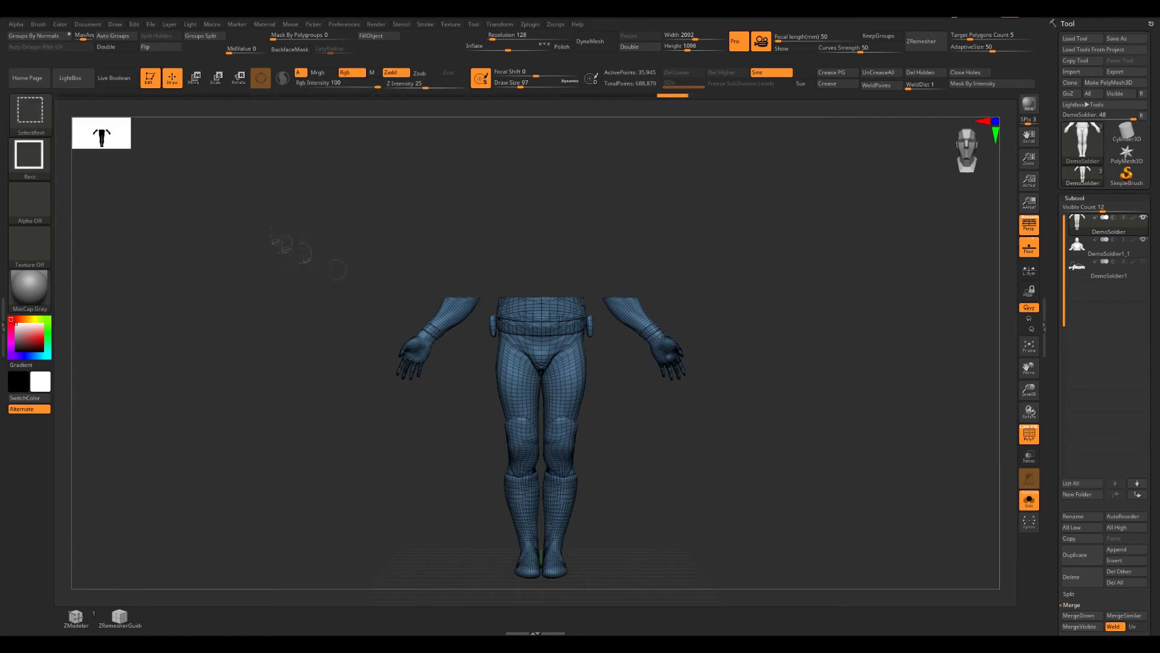
ctrl+alt+shift+drag(357, 284, 471, 393)
click(156, 35)
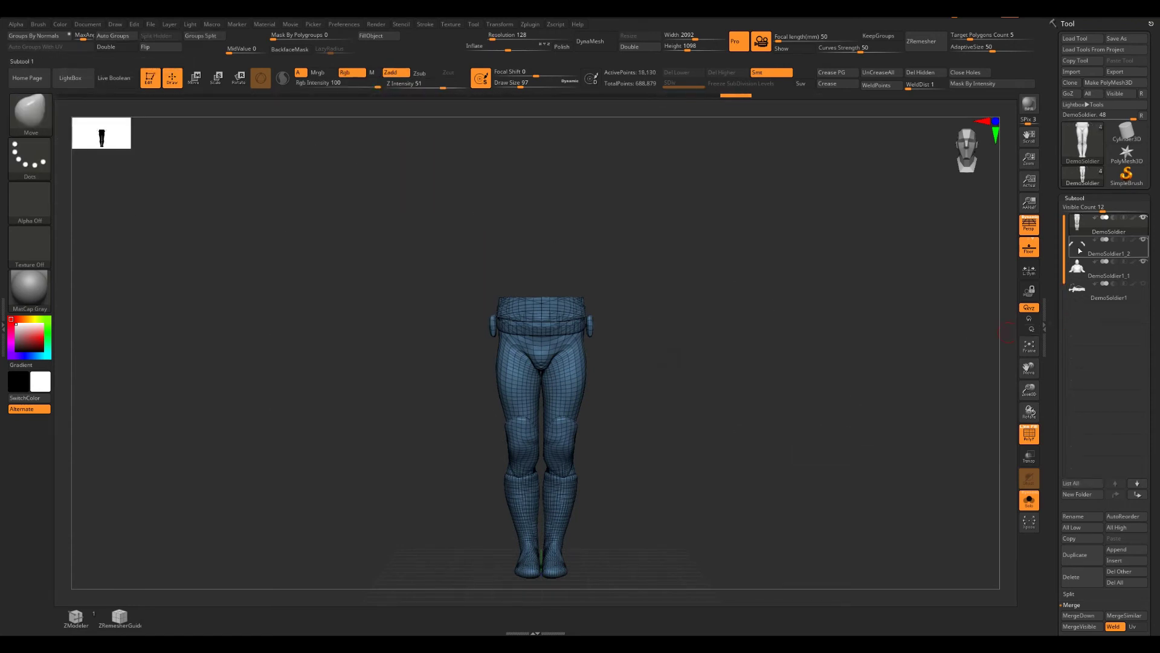
click(1081, 251)
Hide one arm, split it into a separate subtool, and turn Solo off
ctrl+alt+shift+drag(274, 241, 542, 514)
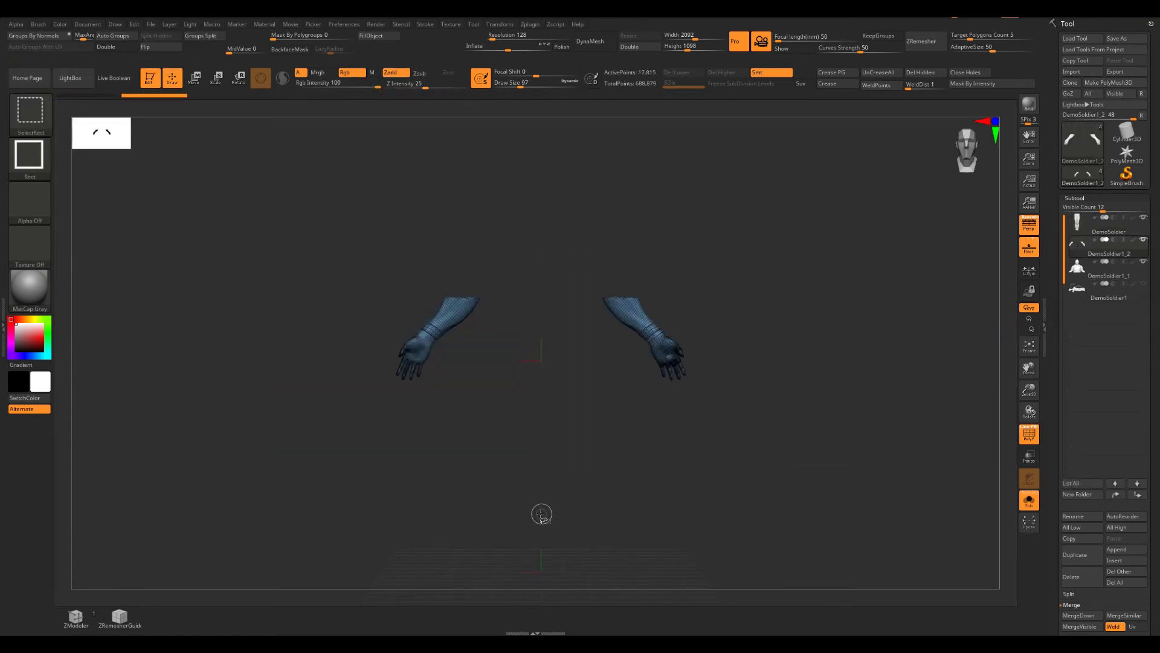
mouse_move(350, 228)
ctrl+alt+shift+mouse_down()
mouse_move(536, 446)
mouse_move(557, 450)
ctrl+alt+shift+mouse_up()
click(156, 35)
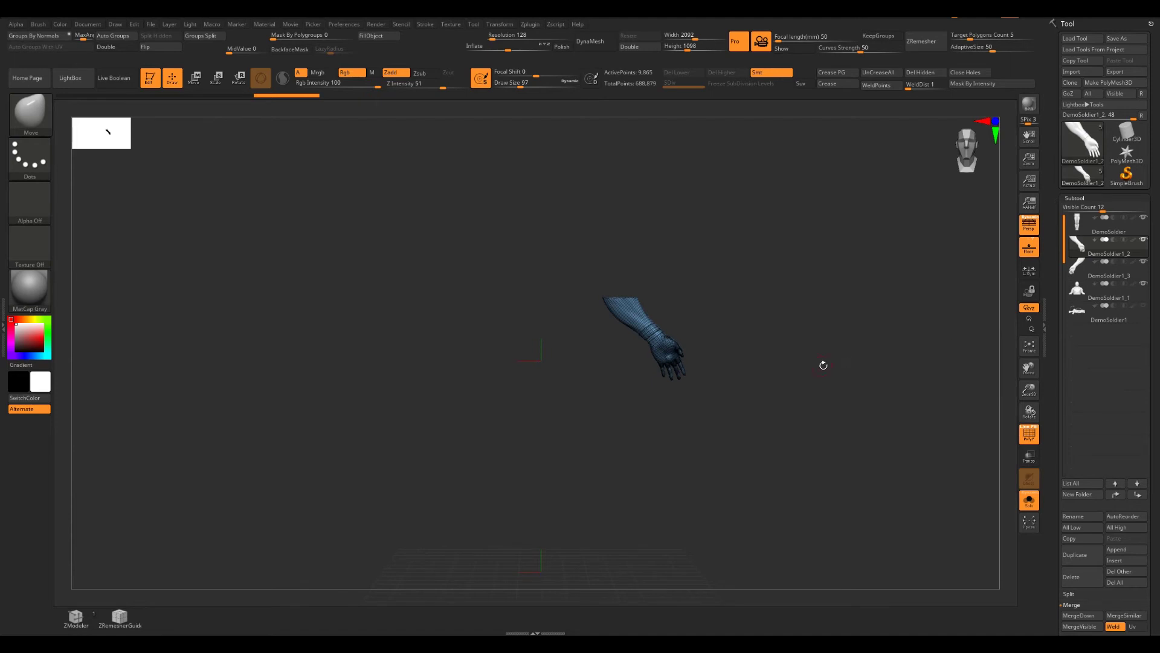
drag(823, 366, 870, 384)
click(1029, 501)
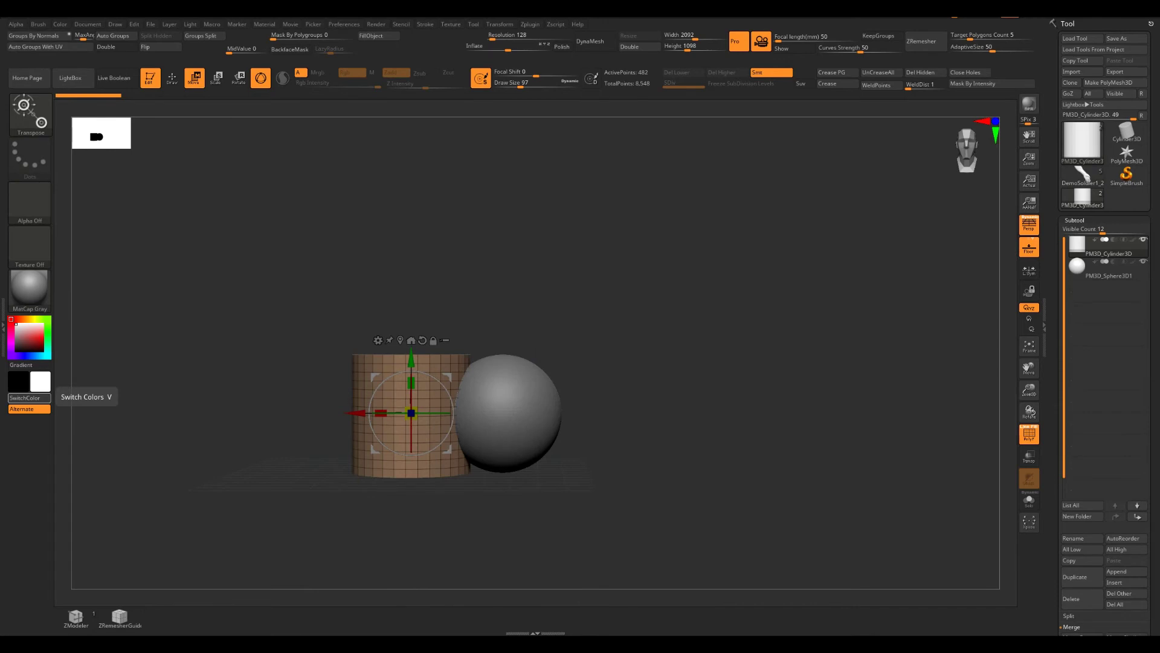
Merge the cylinder and sphere into one subtool with MergeDown
ctrl+right_drag(643, 388, 752, 405)
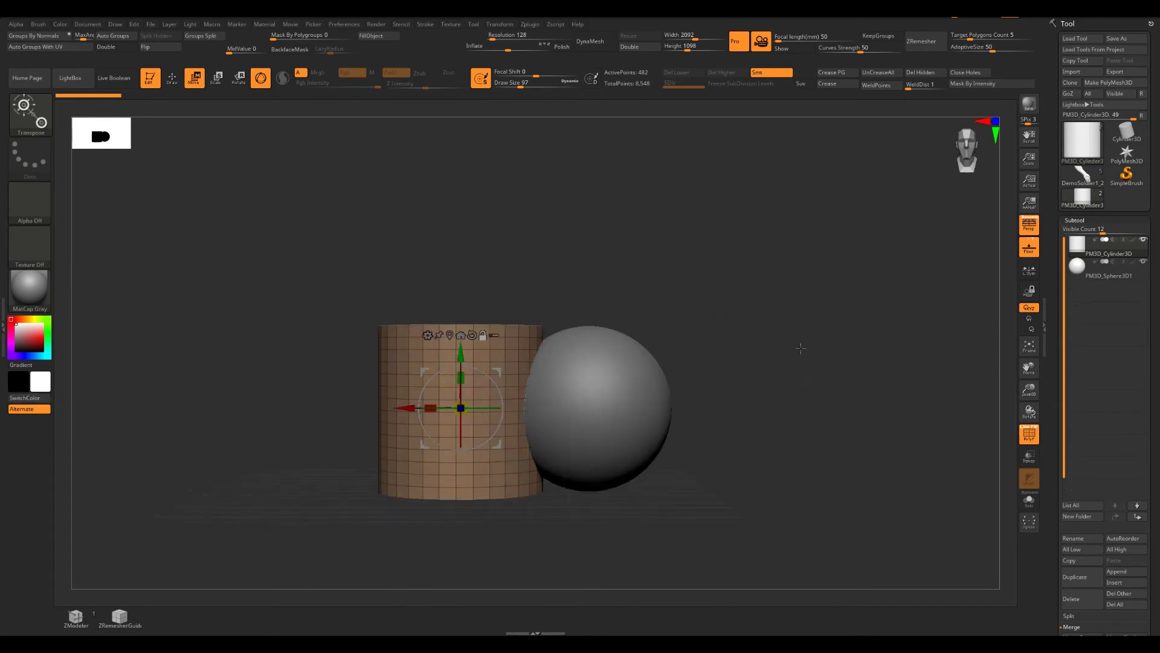
right_drag(792, 394, 779, 420)
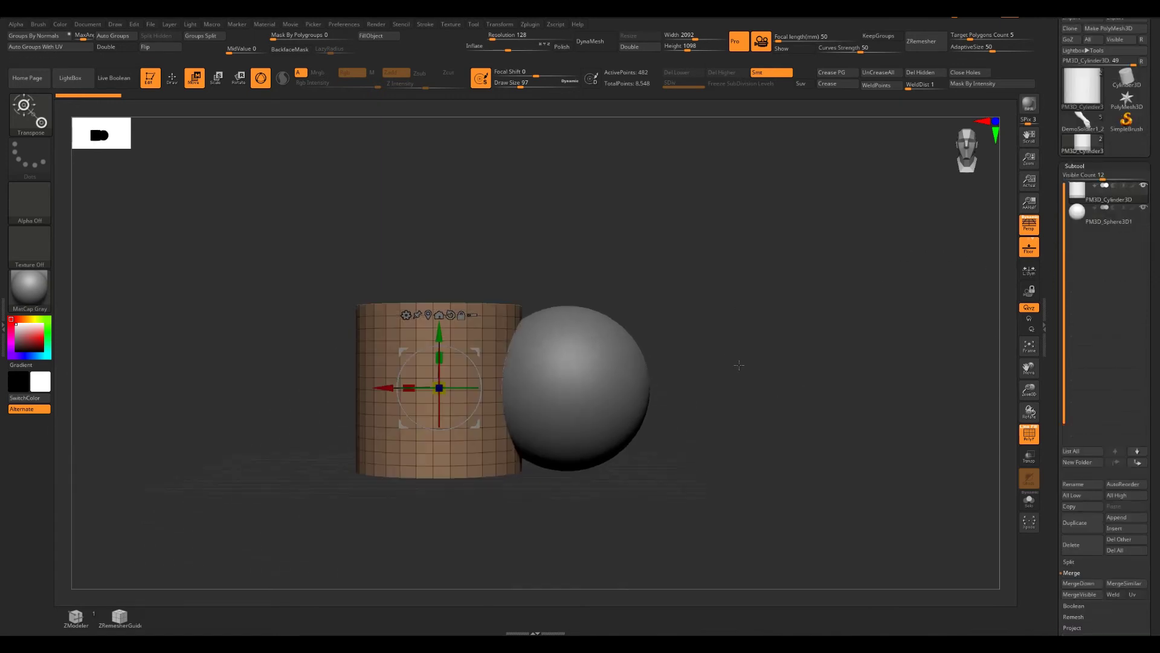
click(1064, 585)
right_drag(804, 387, 790, 362)
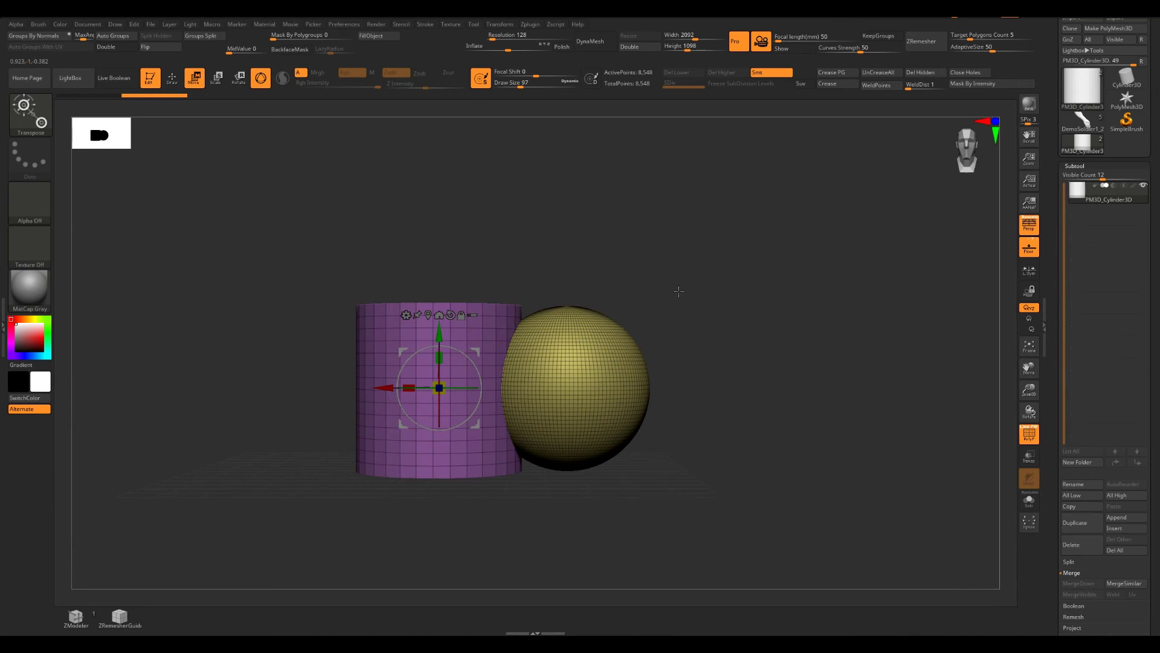
Hide the cylinder, enable Double display, and DynaMesh the merged mesh
ctrl+shift+drag(688, 236, 511, 506)
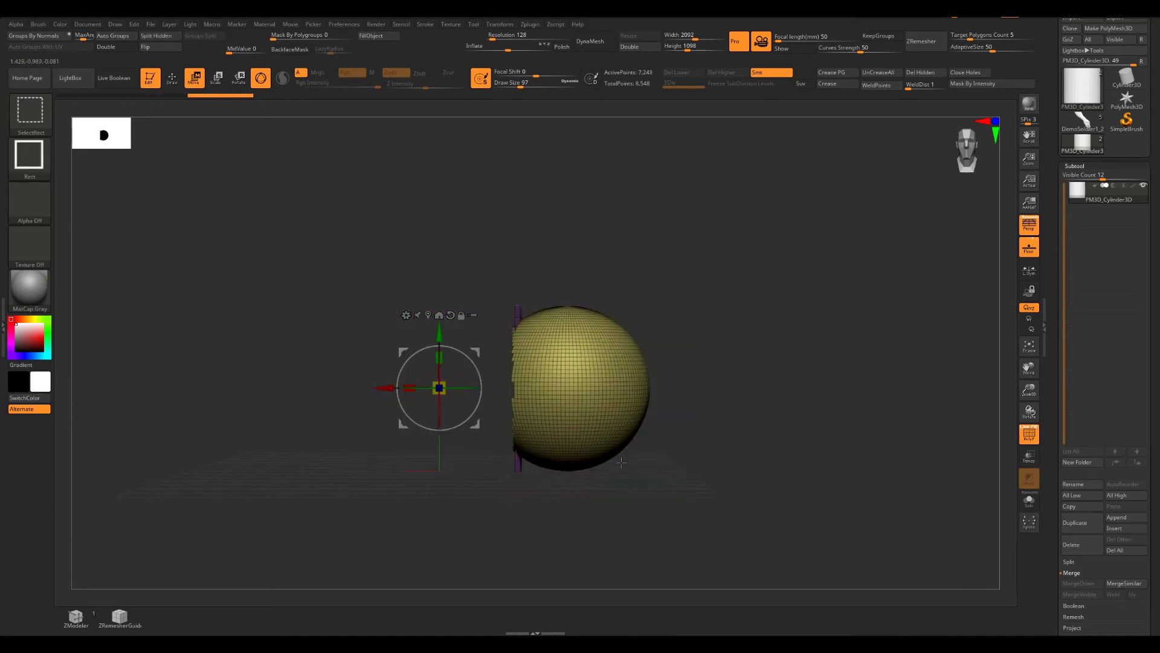
click(121, 48)
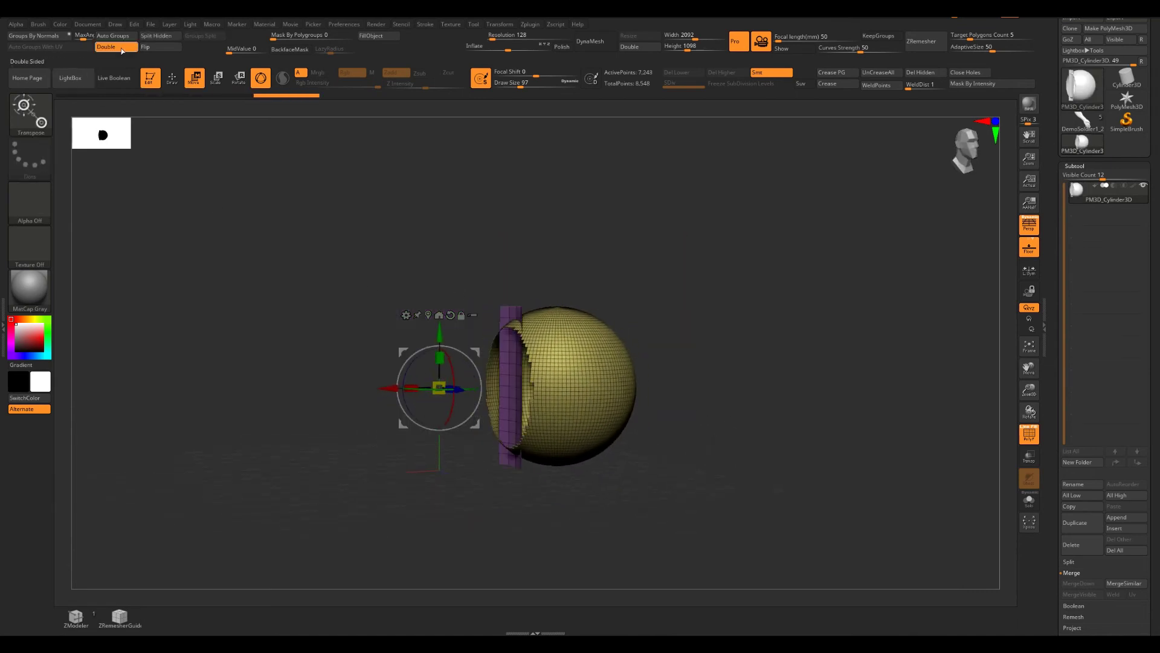
drag(681, 324, 749, 319)
key(q)
key(f)
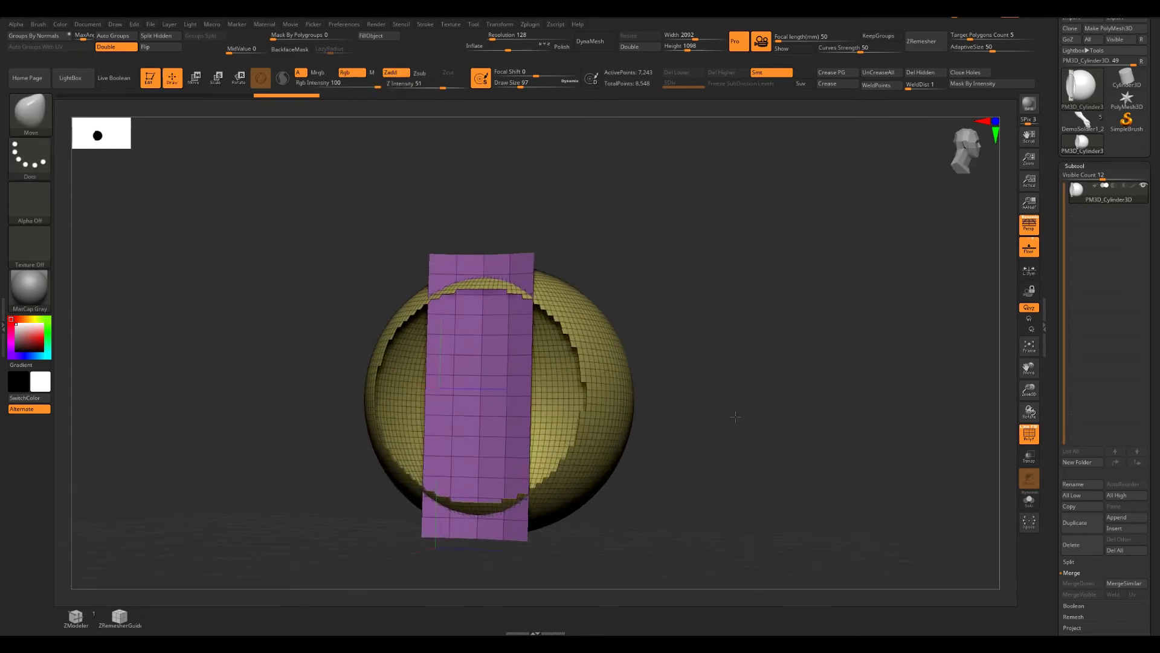
drag(735, 417, 761, 382)
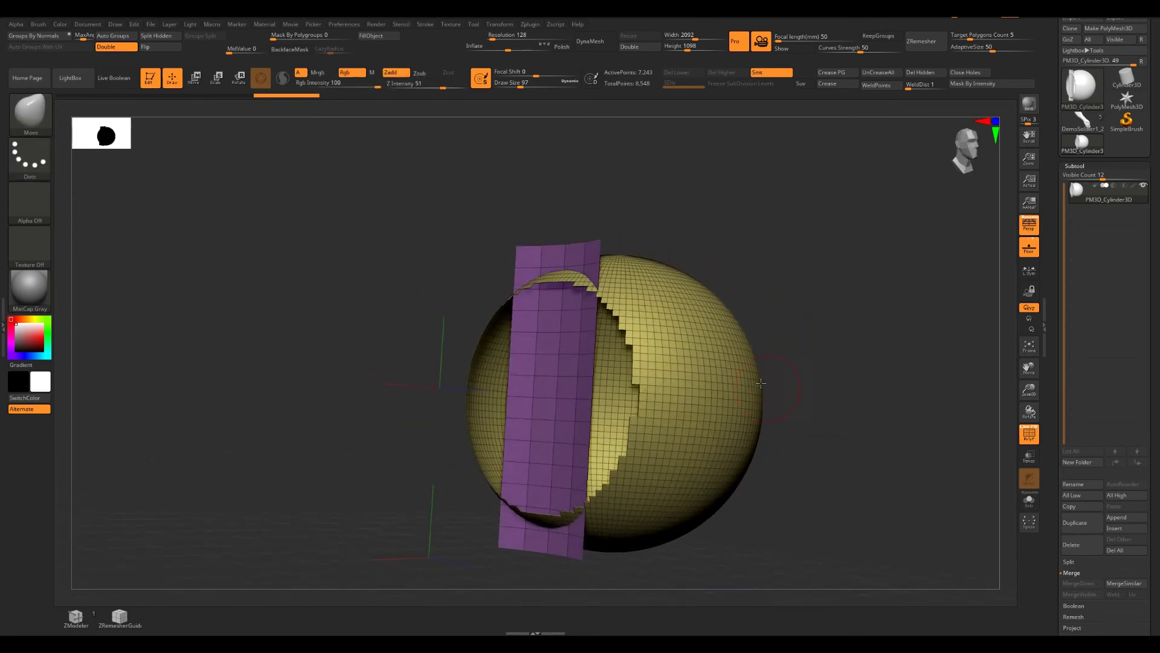
mouse_move(894, 282)
mouse_down()
mouse_move(880, 300)
mouse_move(800, 280)
mouse_move(764, 305)
mouse_move(775, 334)
mouse_move(766, 316)
mouse_up()
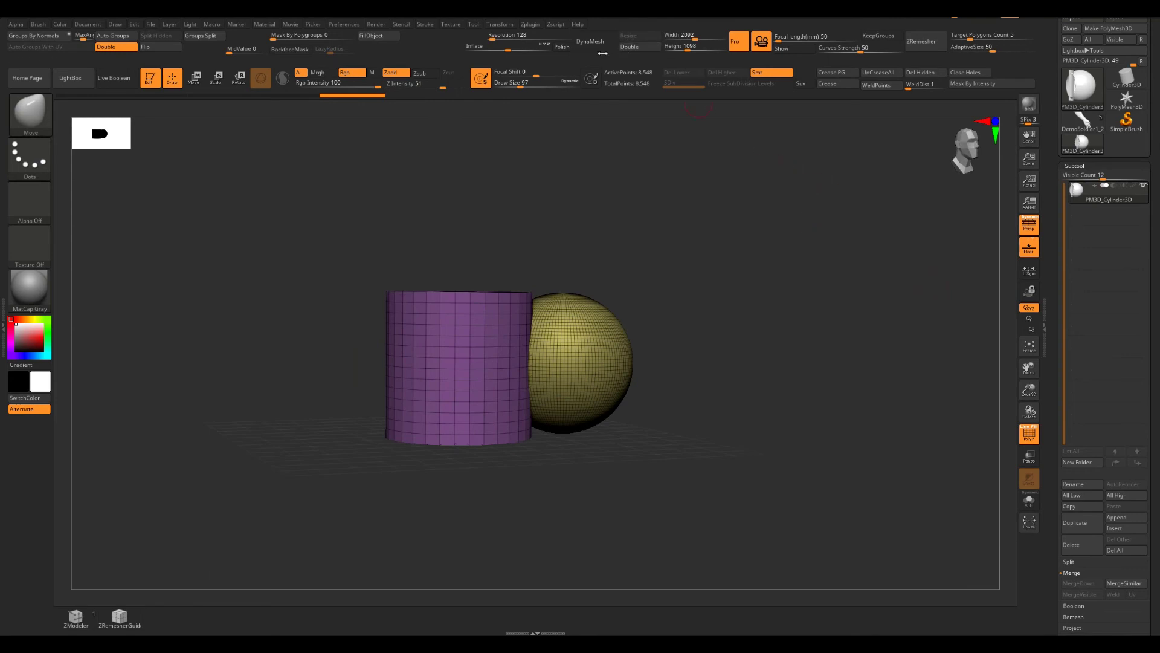
click(599, 48)
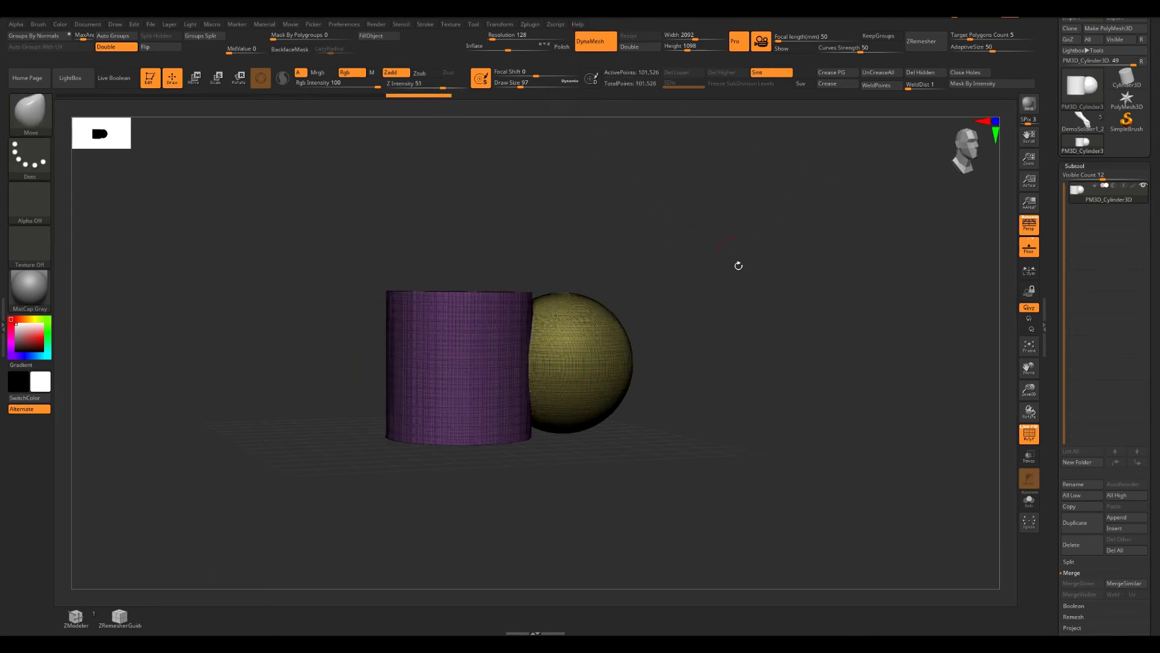
Isolate a slab across the cylinder–sphere join and rotate to inspect the fused interior
drag(736, 265, 726, 293)
ctrl+shift+drag(505, 285, 505, 246)
ctrl+shift+drag(522, 332, 556, 454)
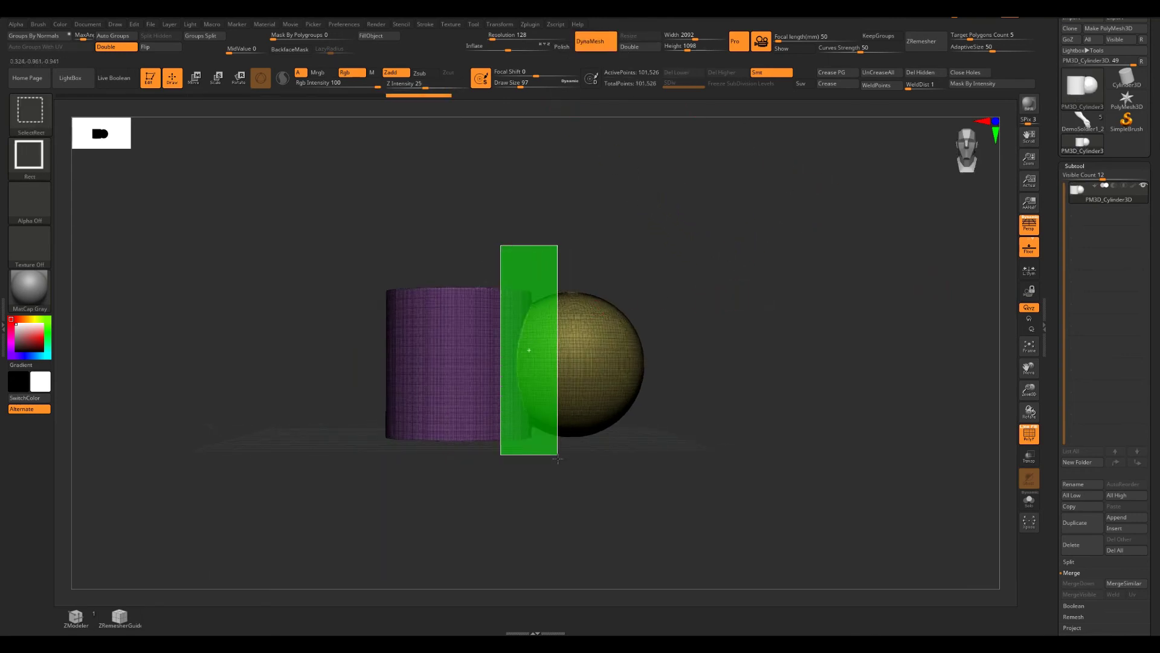
mouse_move(713, 362)
mouse_down()
mouse_move(751, 383)
mouse_move(823, 345)
mouse_move(756, 391)
mouse_move(796, 354)
mouse_move(759, 350)
mouse_up()
mouse_move(774, 206)
mouse_down()
mouse_move(803, 274)
mouse_move(334, 241)
mouse_up()
Unhide the whole 101,526-point mesh, turn off the PolyF wireframe, and orbit to view both shapes
ctrl+shift+click(776, 365)
mouse_move(779, 367)
mouse_down()
mouse_move(795, 371)
mouse_move(787, 365)
mouse_up()
key(shift+f)
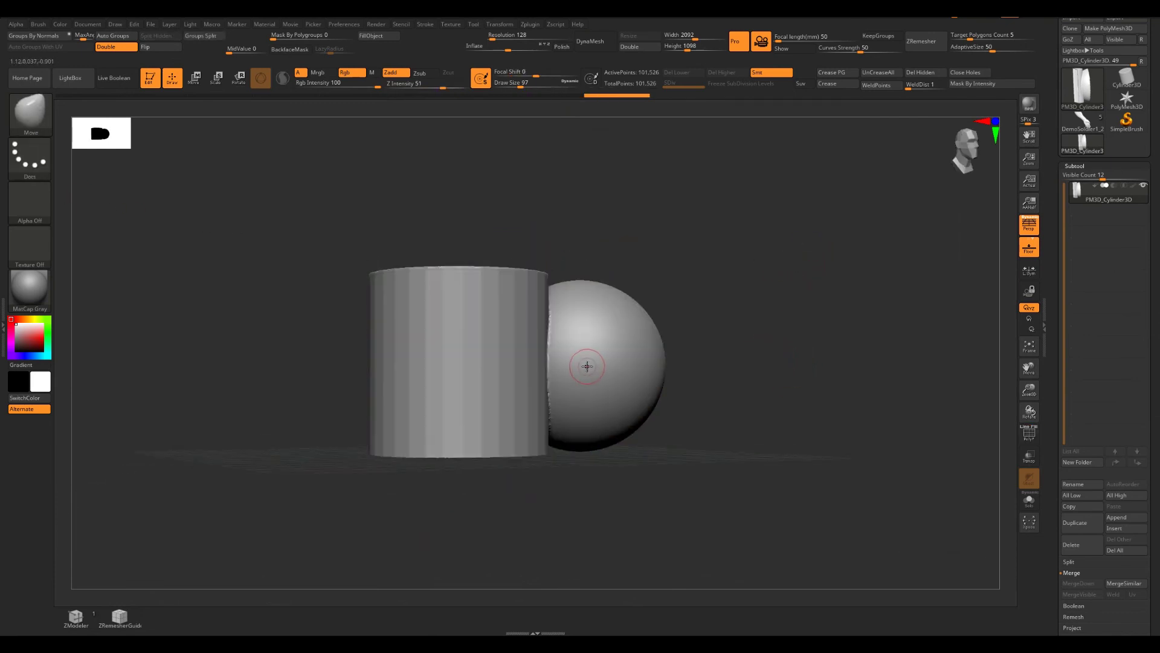
drag(755, 351, 795, 328)
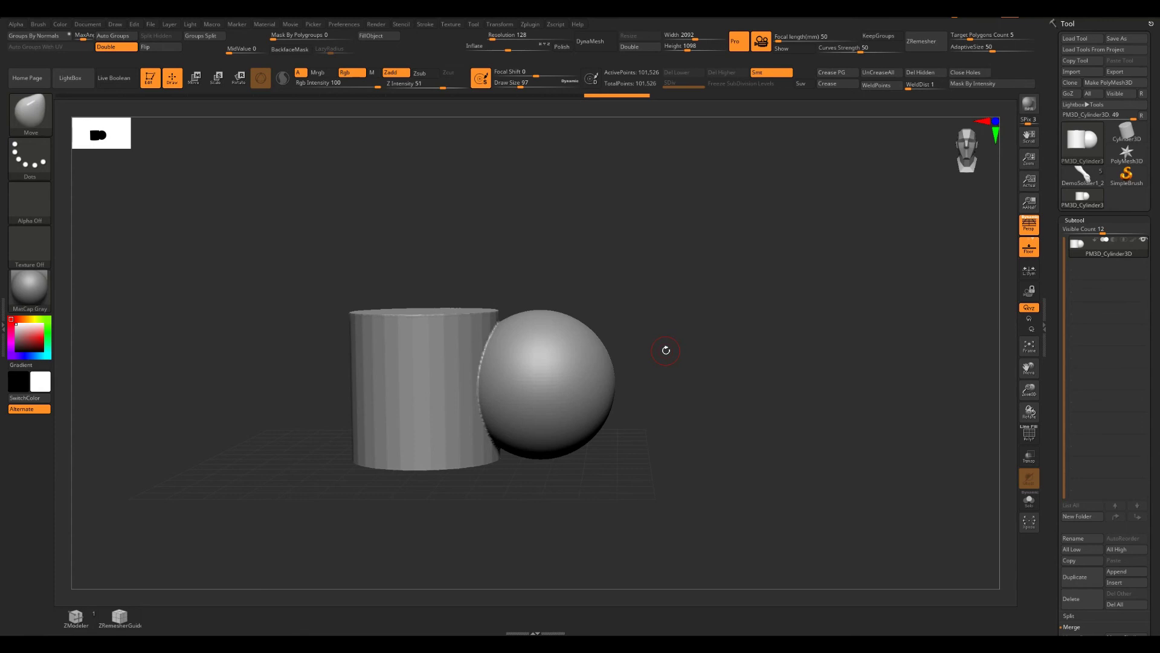
drag(666, 350, 680, 375)
Export the merged mesh from the Tool menu as STL file PM3D_Cylinder3D.stl
click(1126, 72)
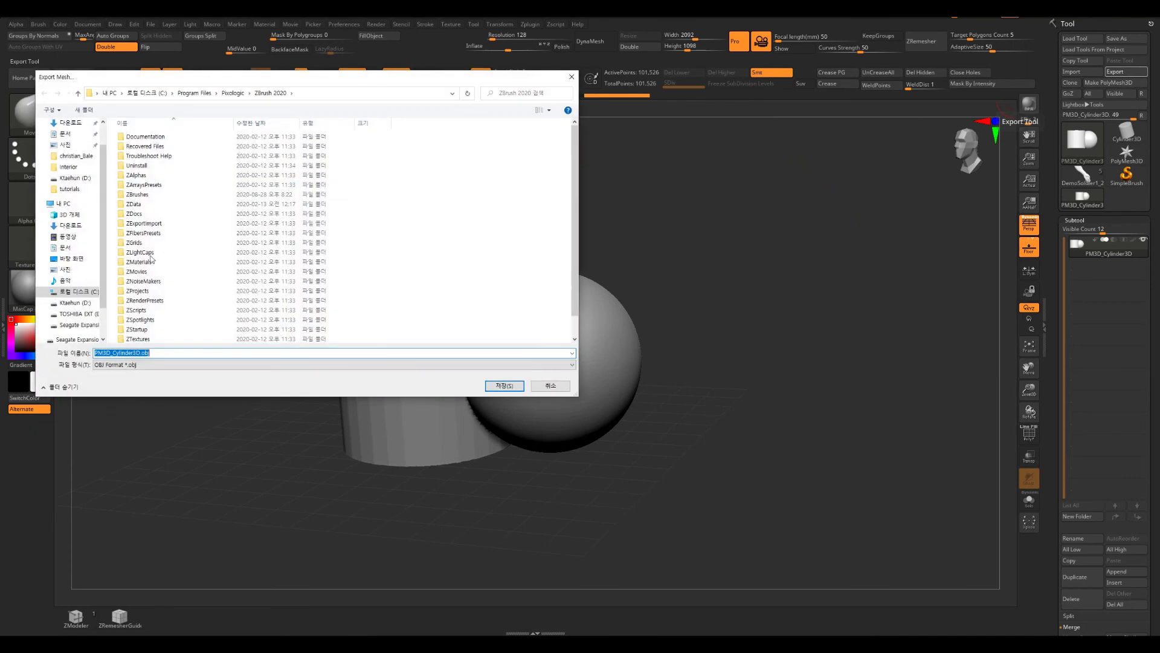
click(161, 365)
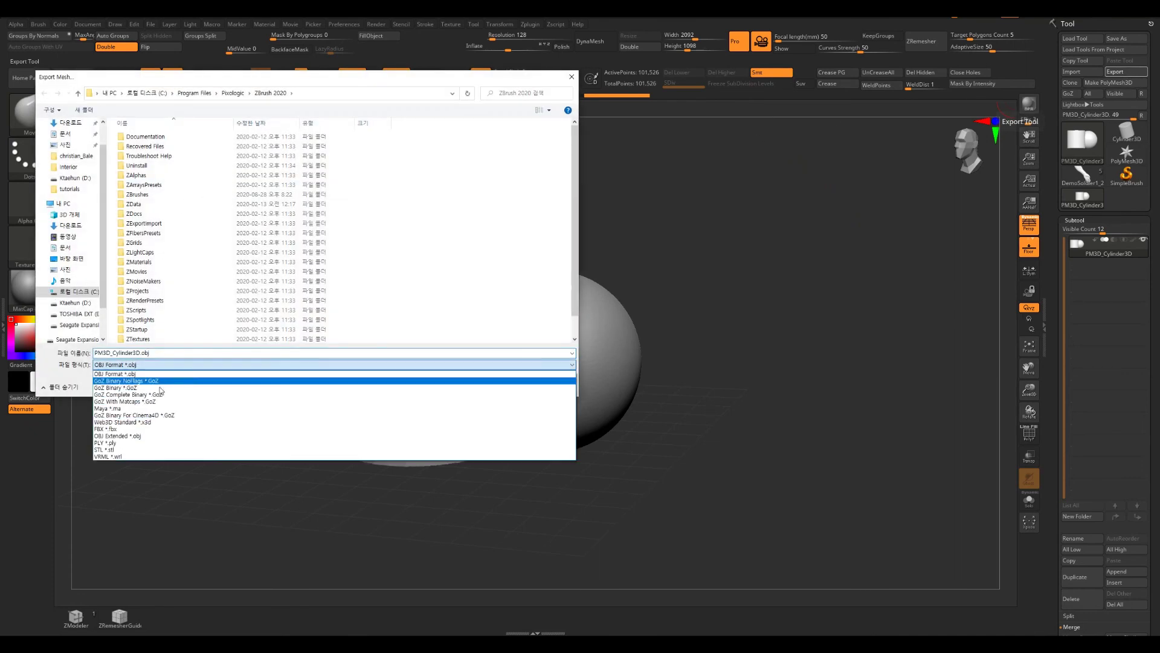
click(130, 450)
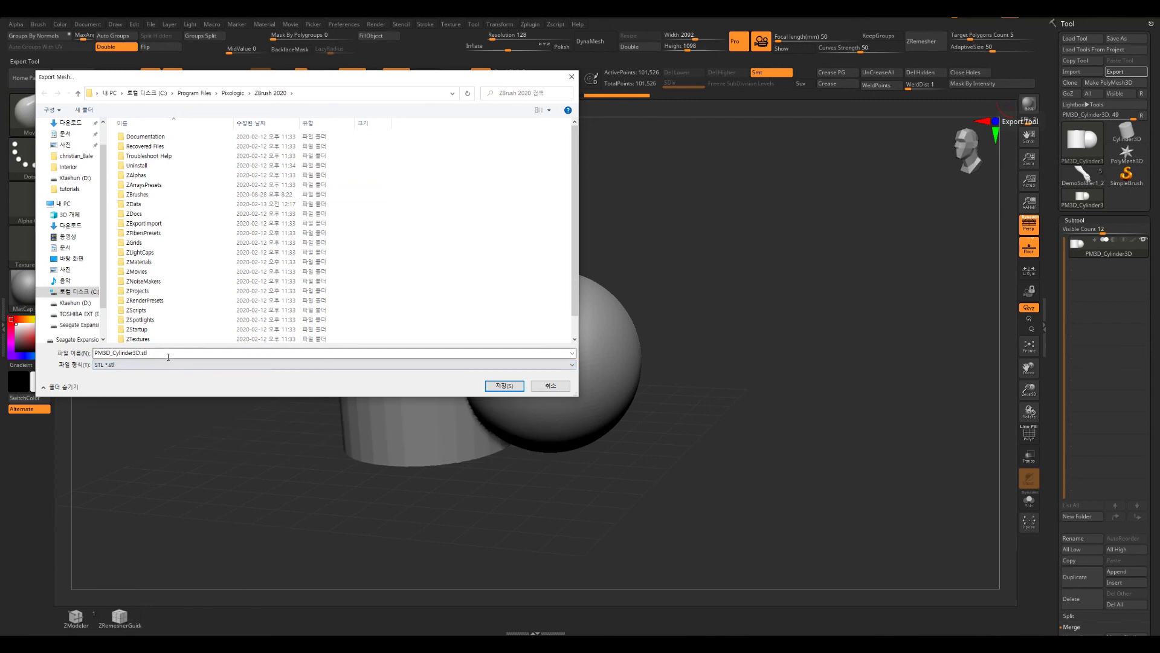
click(505, 386)
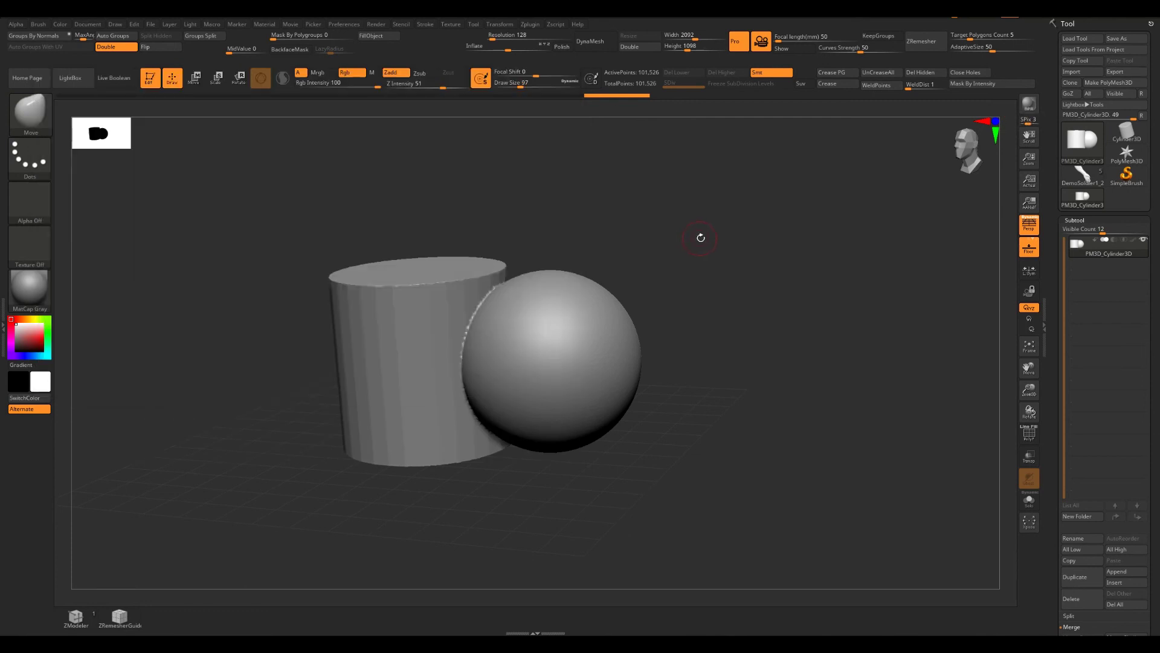